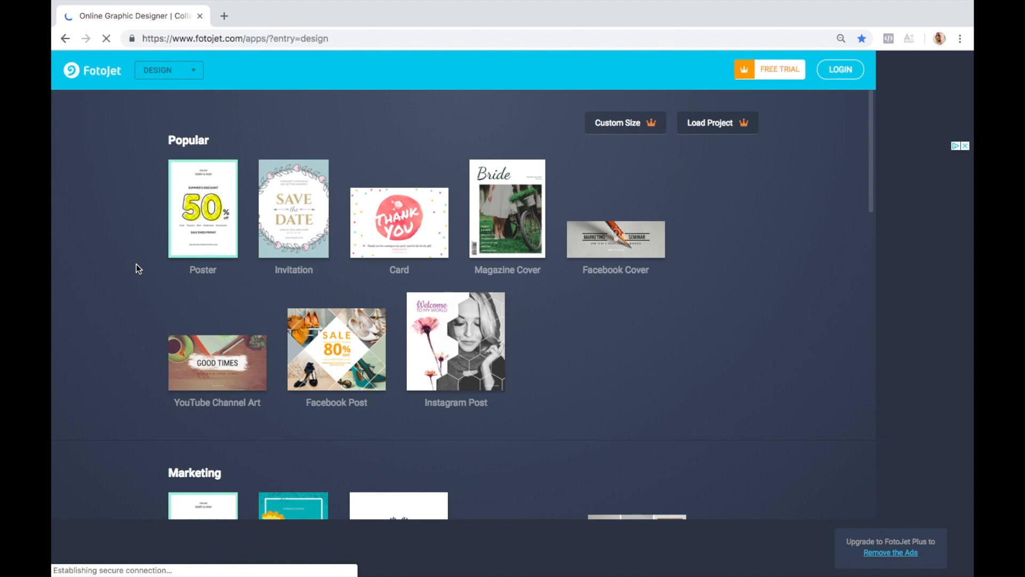
Step: Start a blank YouTube Thumbnail design from the Social Media Header category
scroll(137, 267, down, 2)
scroll(137, 267, down, 8)
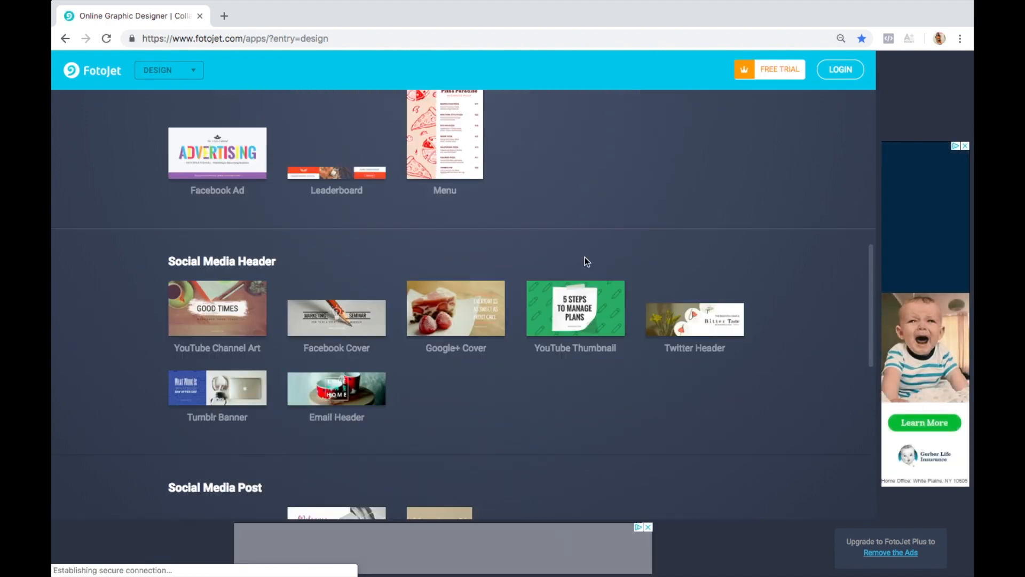
click(581, 316)
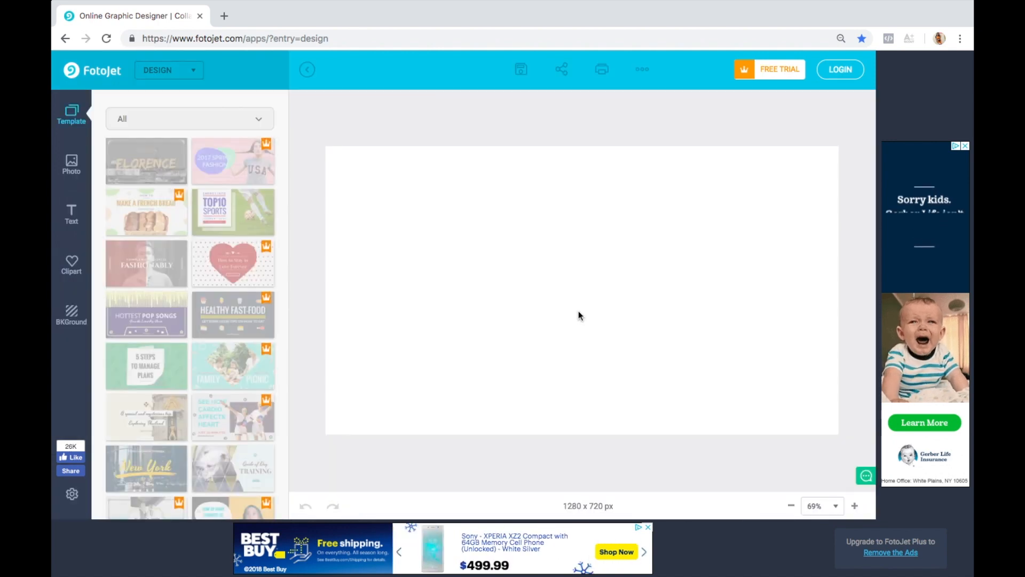
Step: Upload the side-by-side comparison photo, IMG_0212 and IMG_0224 from the Desktop folder to the photo library
click(71, 172)
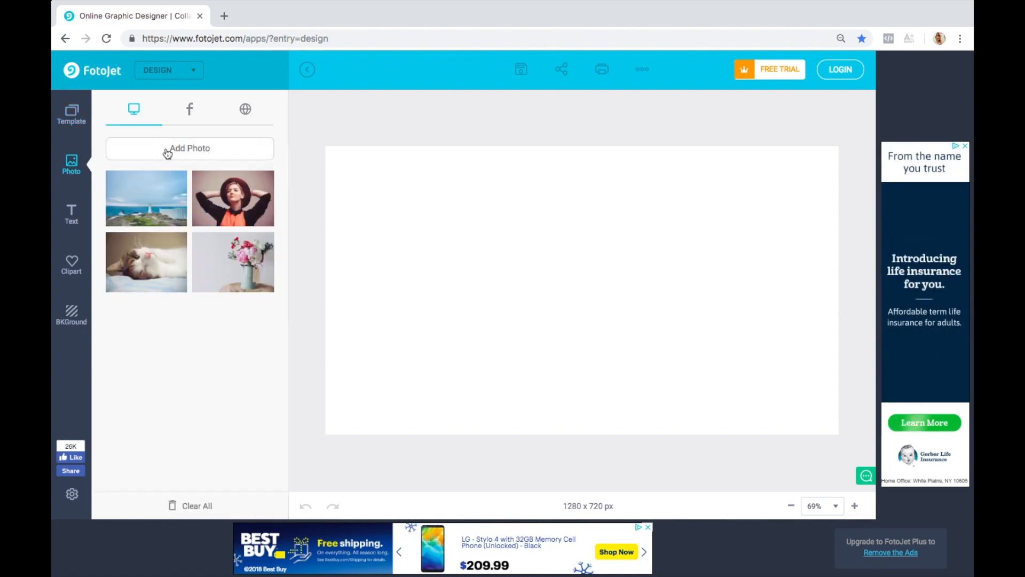
click(167, 153)
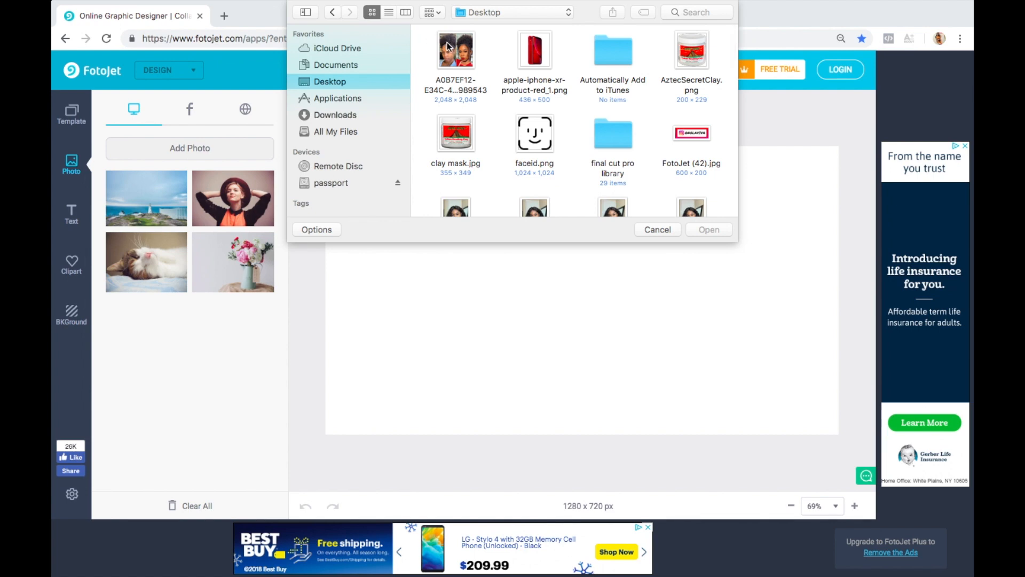
double_click(464, 53)
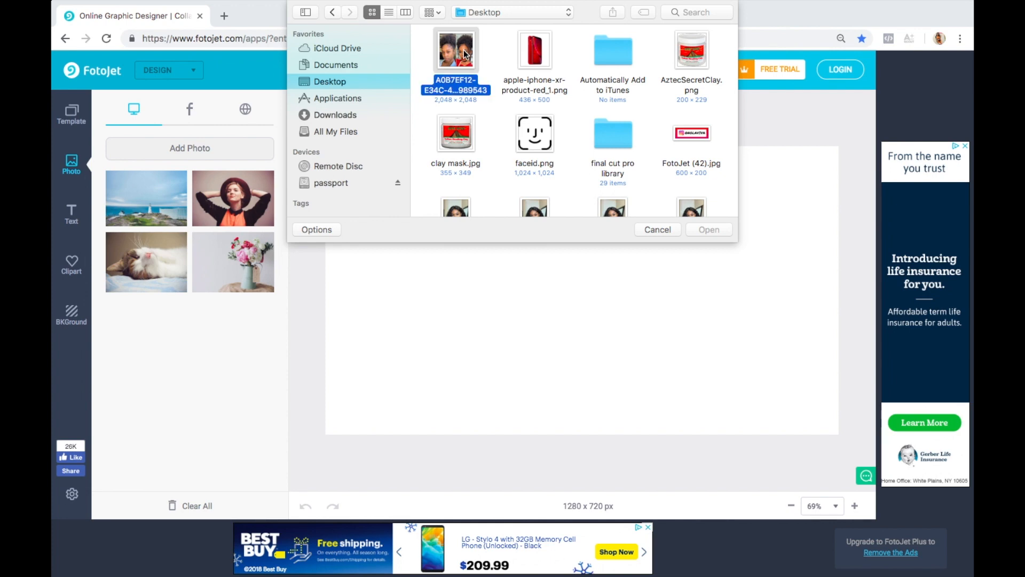
click(211, 152)
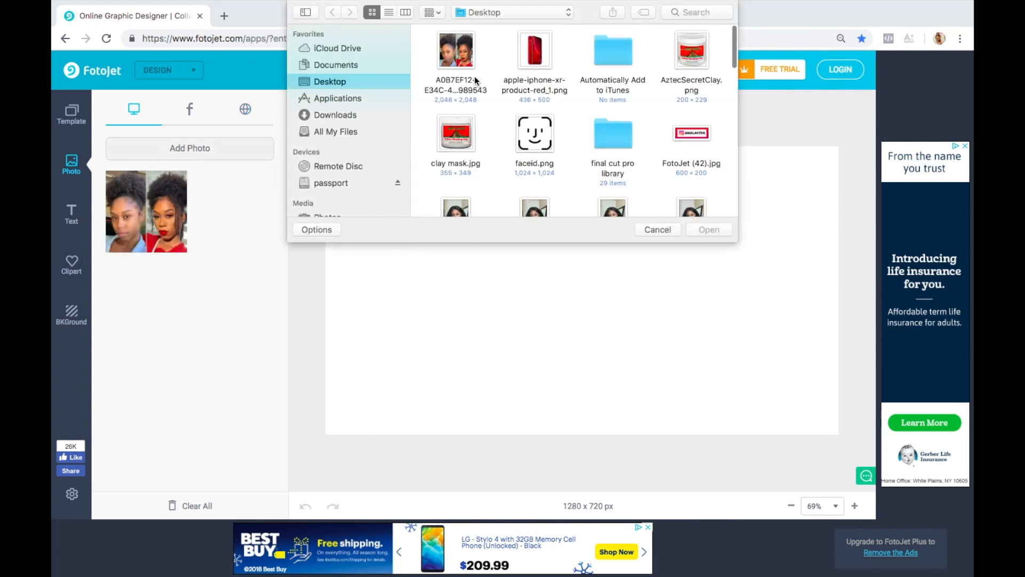
scroll(553, 82, down, 5)
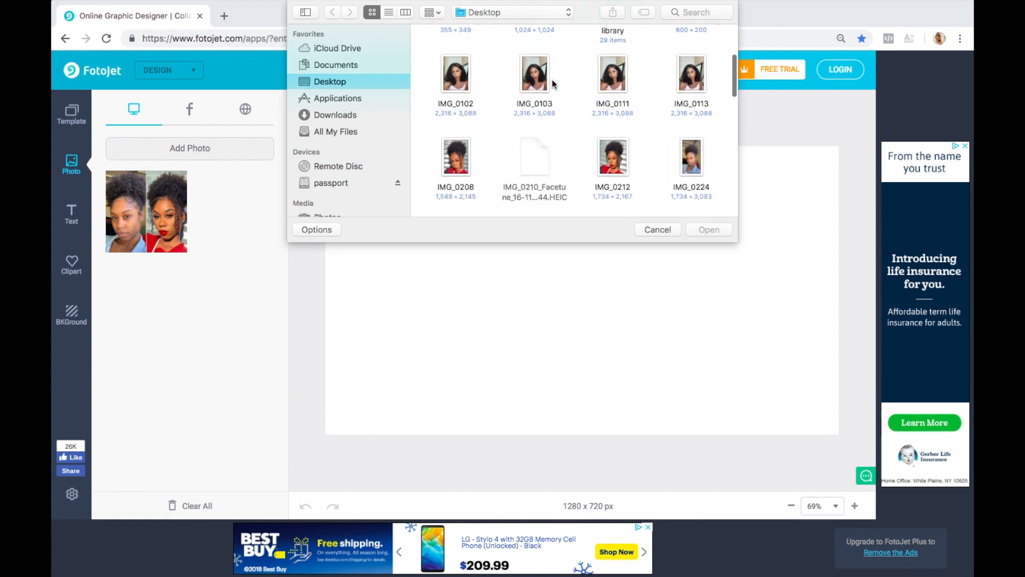
double_click(614, 131)
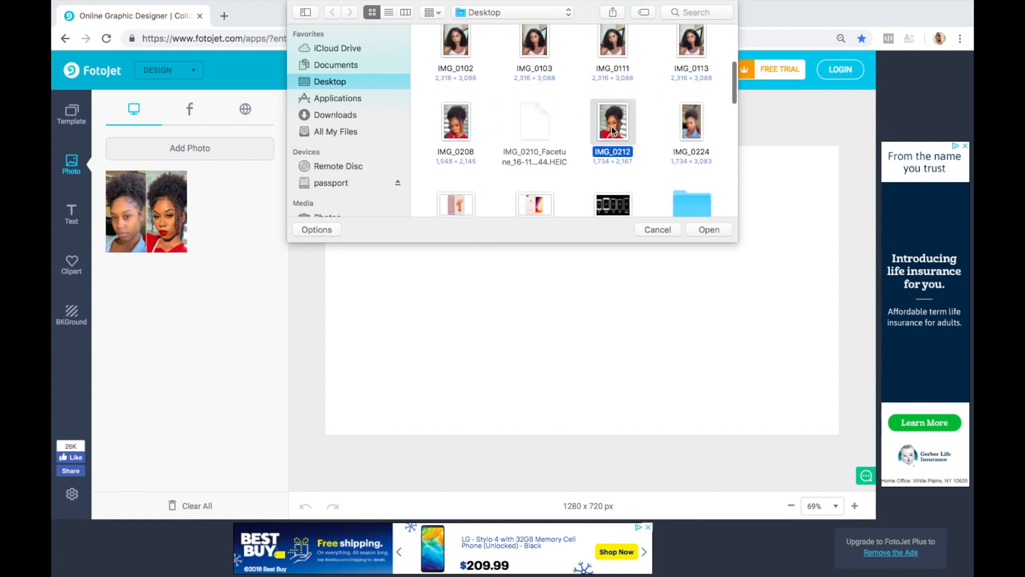
click(210, 152)
scroll(608, 133, down, 5)
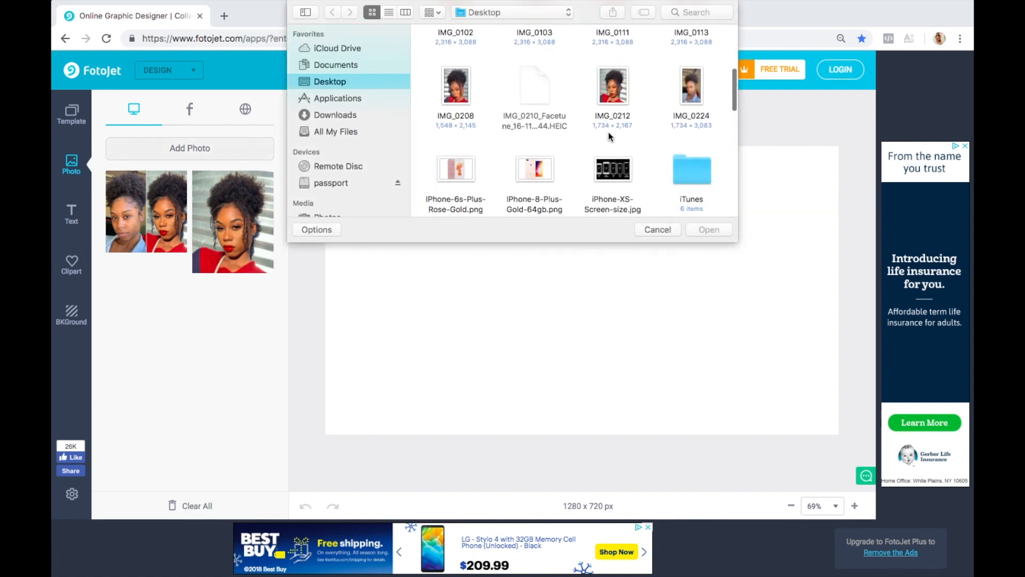
double_click(692, 92)
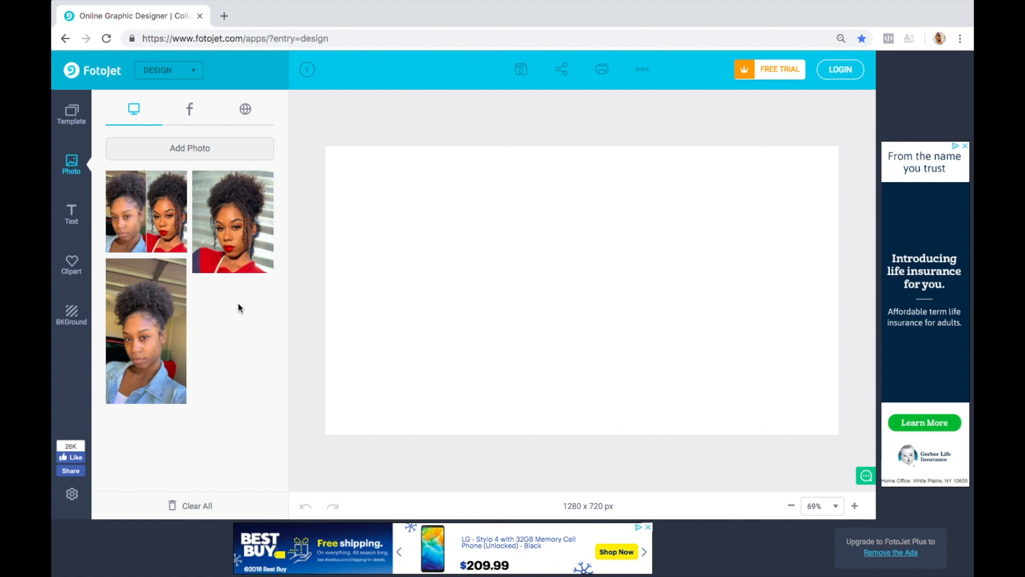
click(157, 229)
click(589, 293)
drag(588, 294, 406, 227)
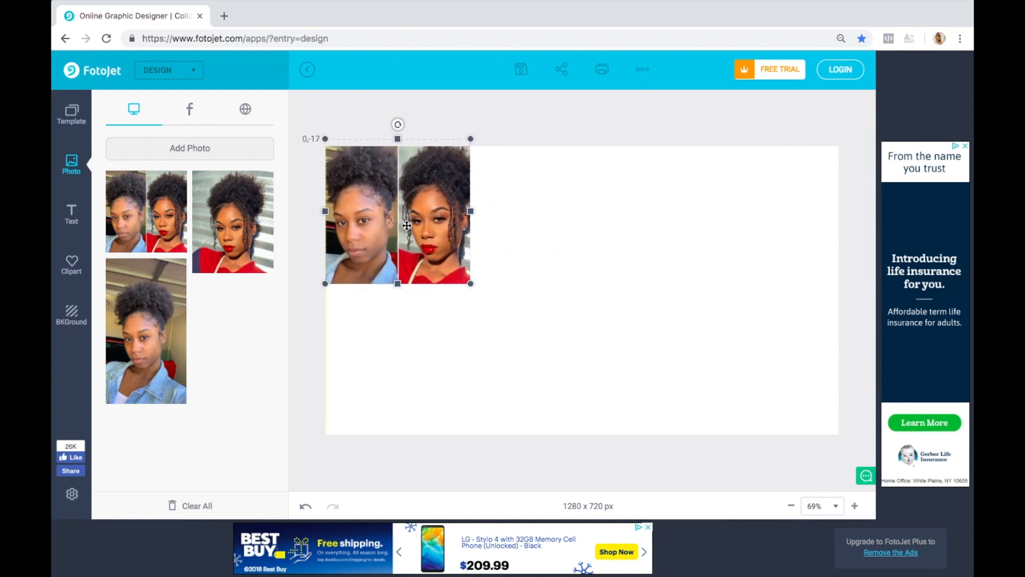
click(466, 287)
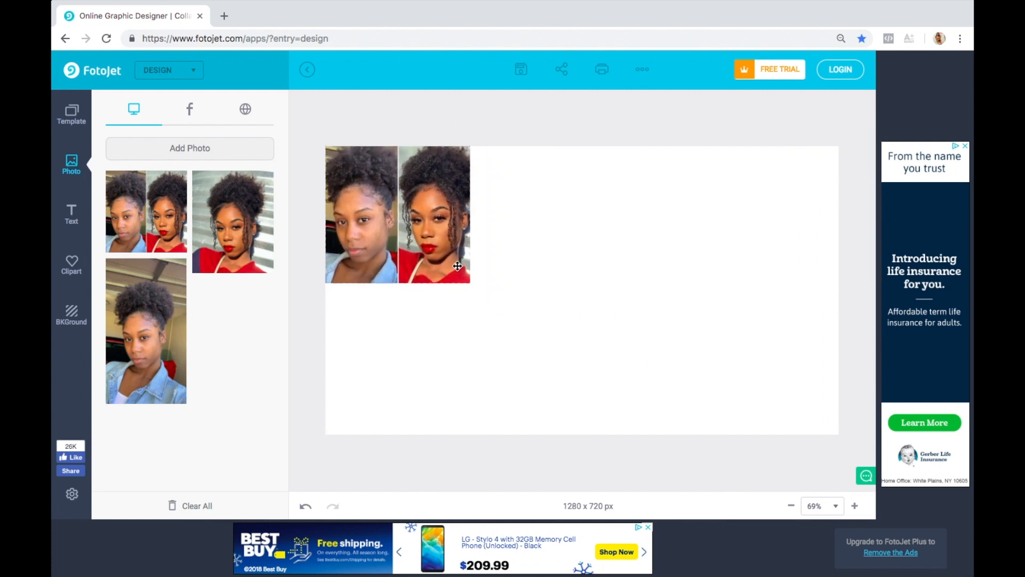
click(458, 266)
drag(490, 286, 784, 443)
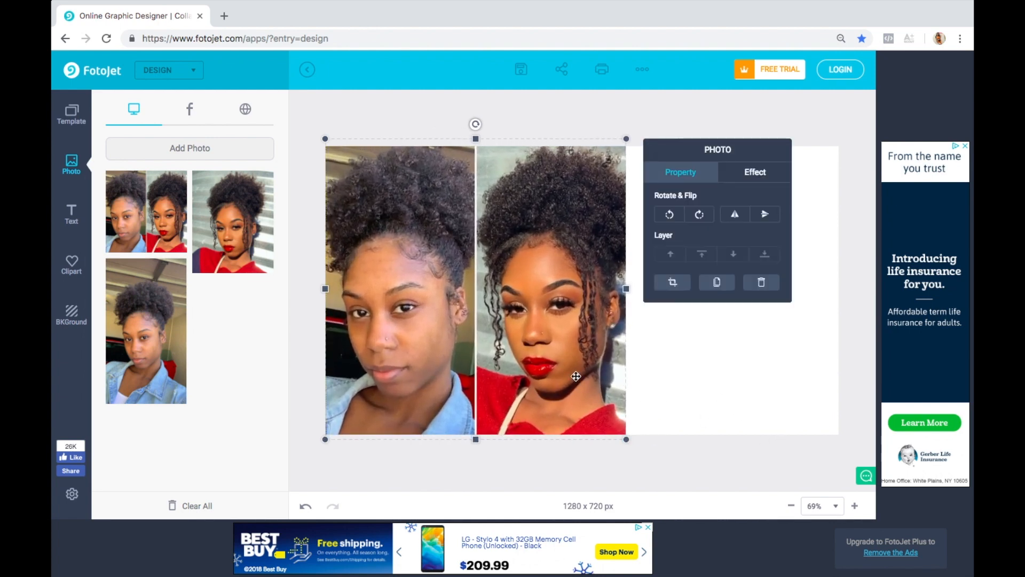
key(Delete)
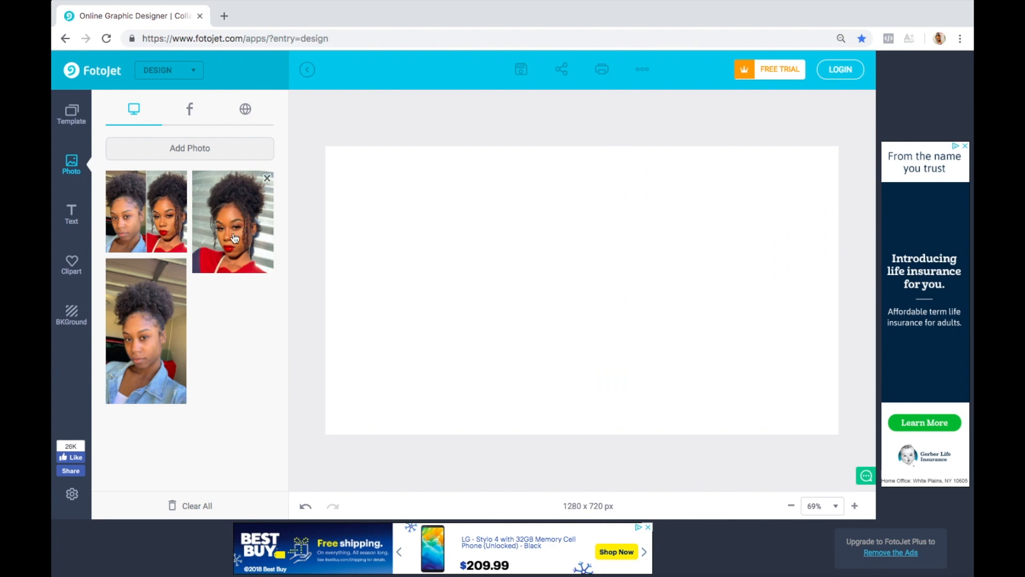
Step: Place the red-lipstick photo against the canvas's right edge and enlarge it to fill the right half
drag(235, 238, 351, 229)
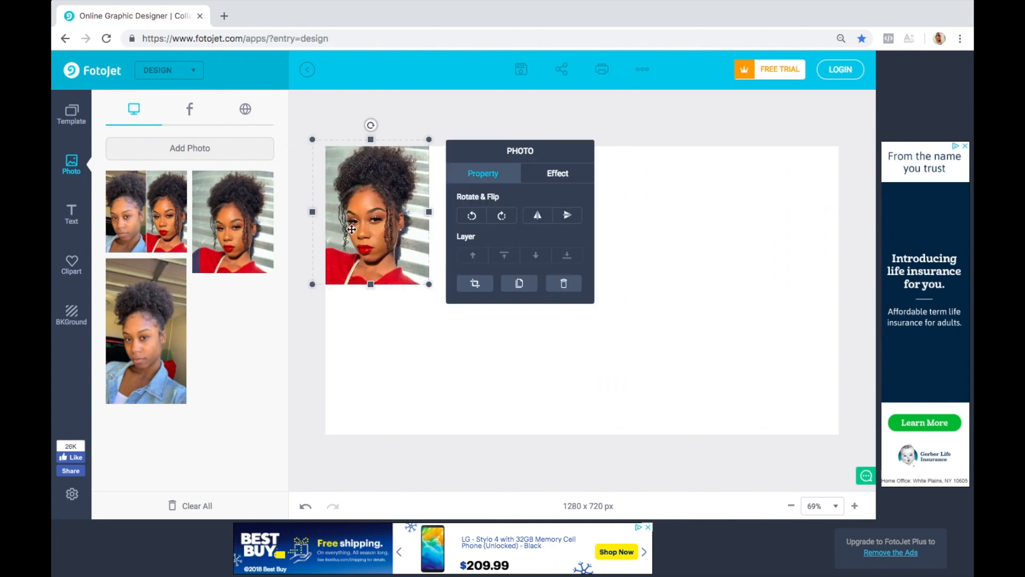
drag(393, 262, 800, 269)
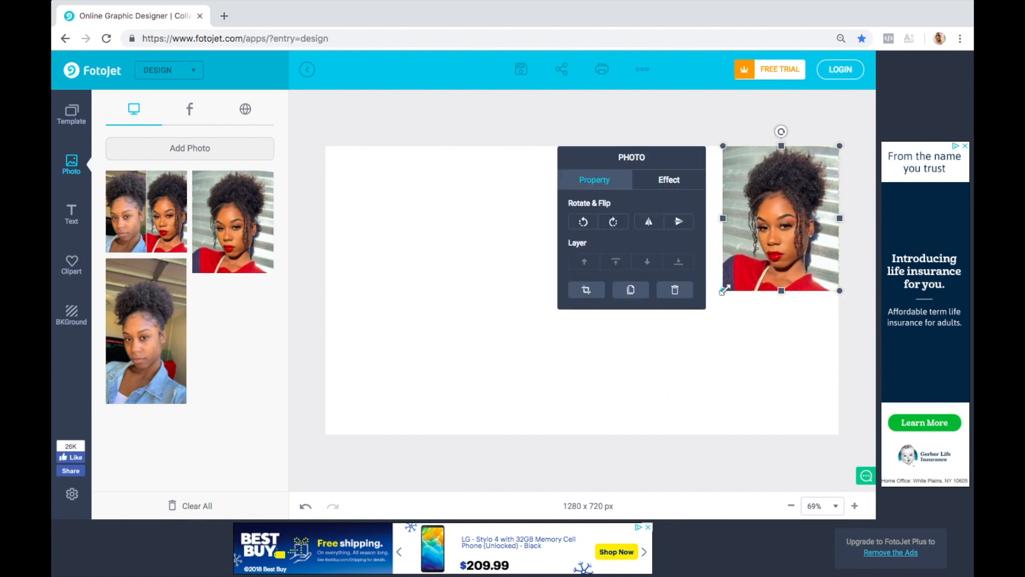
drag(725, 290, 359, 469)
Step: Add the denim-jacket photo, align it to the canvas's upper-left corner and enlarge it past the full canvas height
click(154, 344)
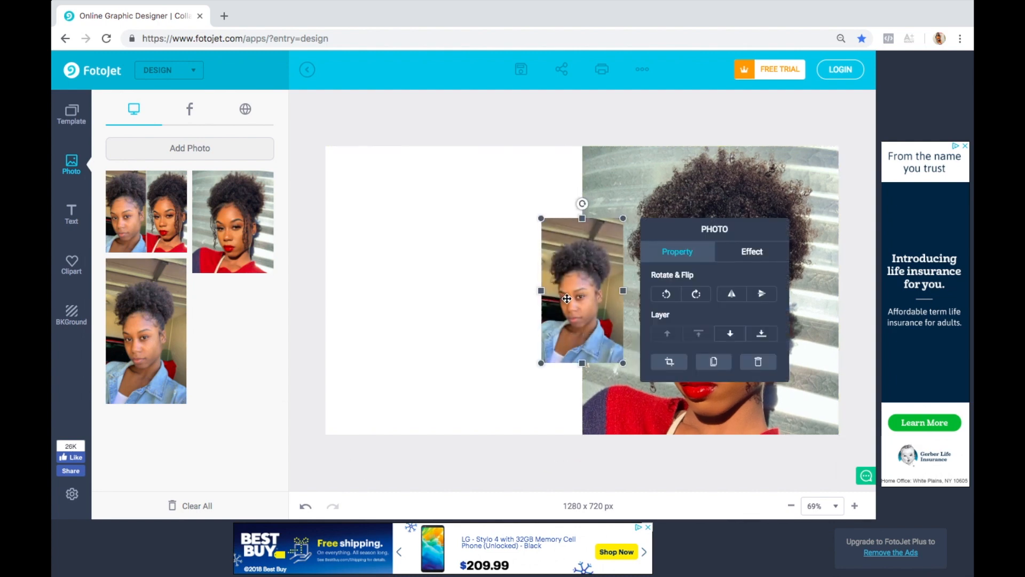
drag(545, 293, 330, 220)
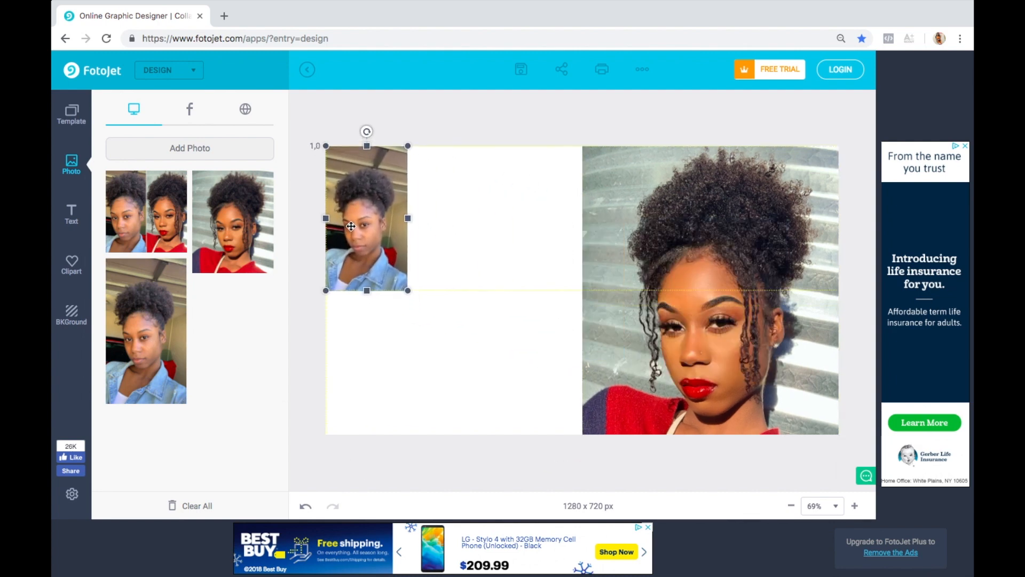
drag(407, 297, 527, 441)
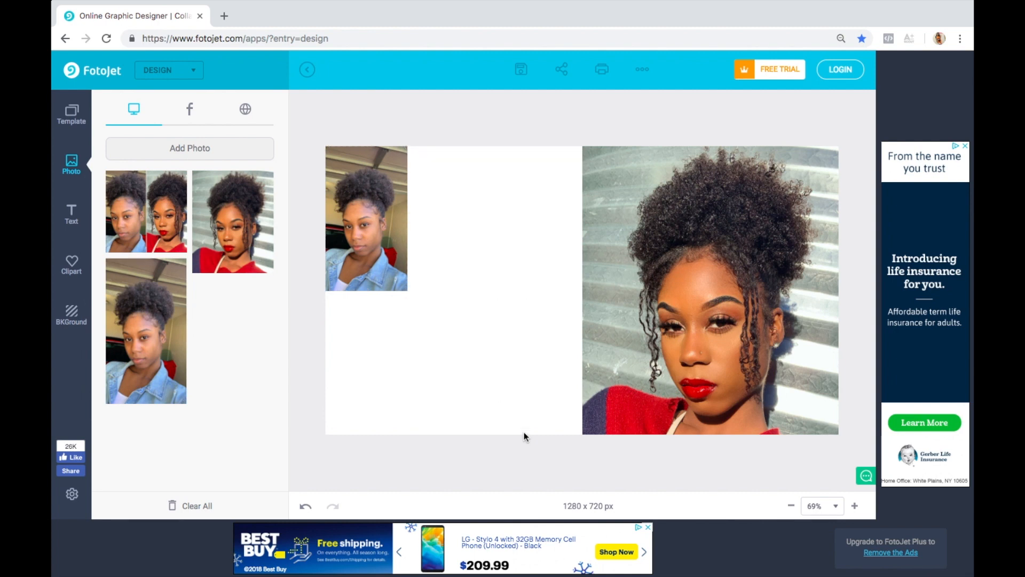
click(385, 276)
drag(409, 293, 617, 456)
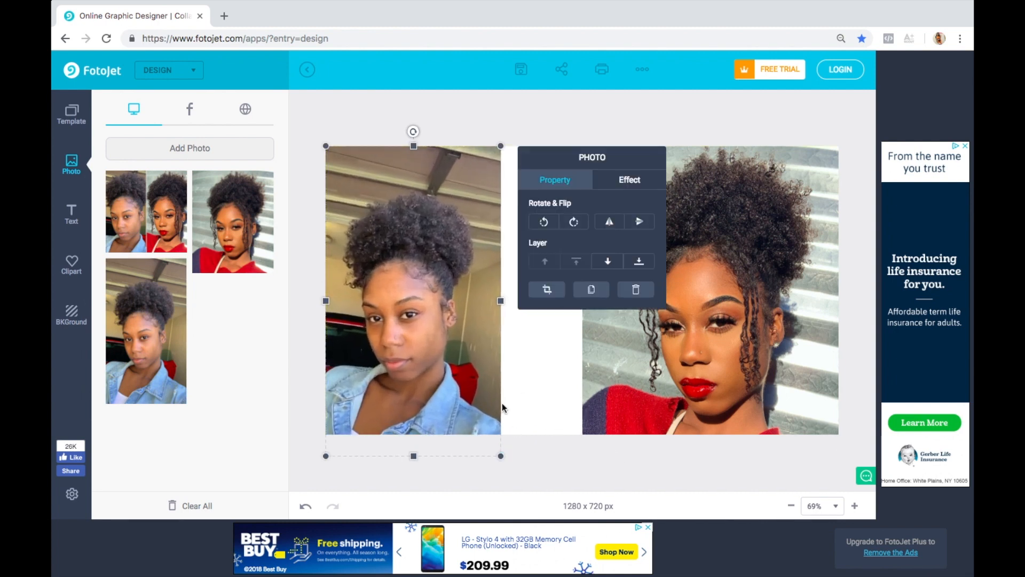
Step: Enlarge and reposition the denim-jacket photo so the face and hair fill most of the canvas's left half
drag(459, 363, 505, 359)
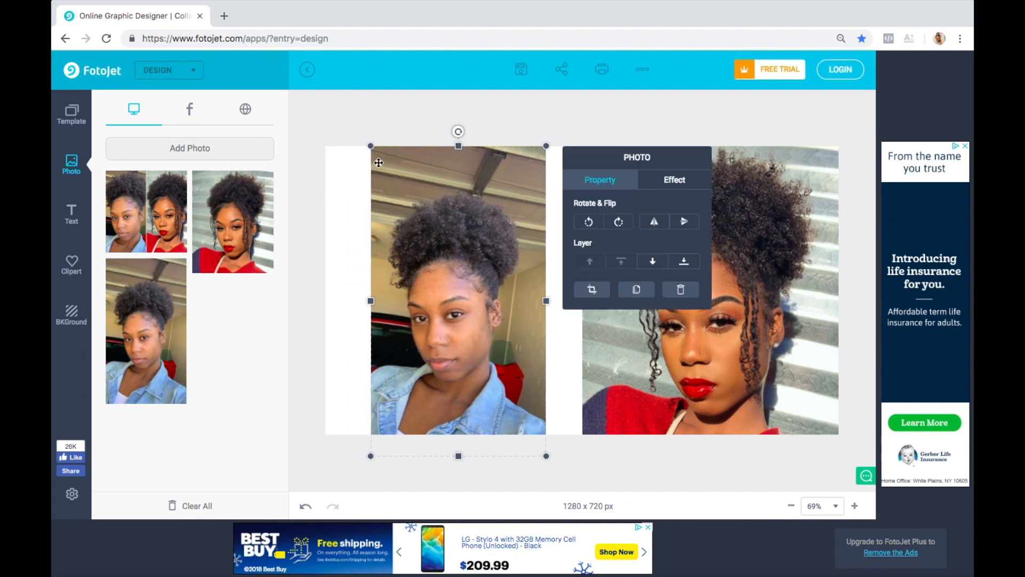
drag(368, 143, 326, 93)
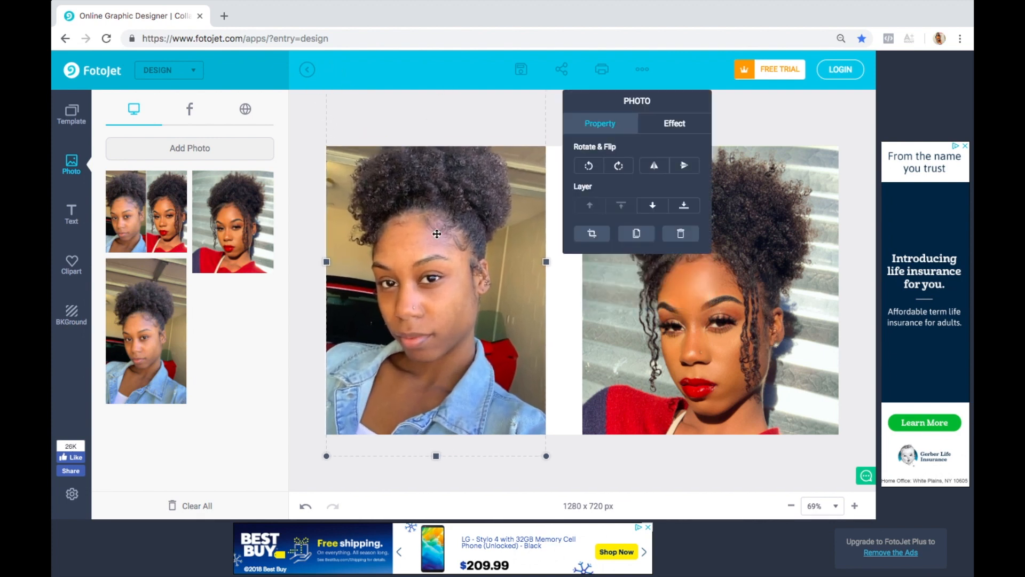
drag(452, 258, 477, 309)
drag(350, 116, 319, 74)
drag(422, 212, 470, 293)
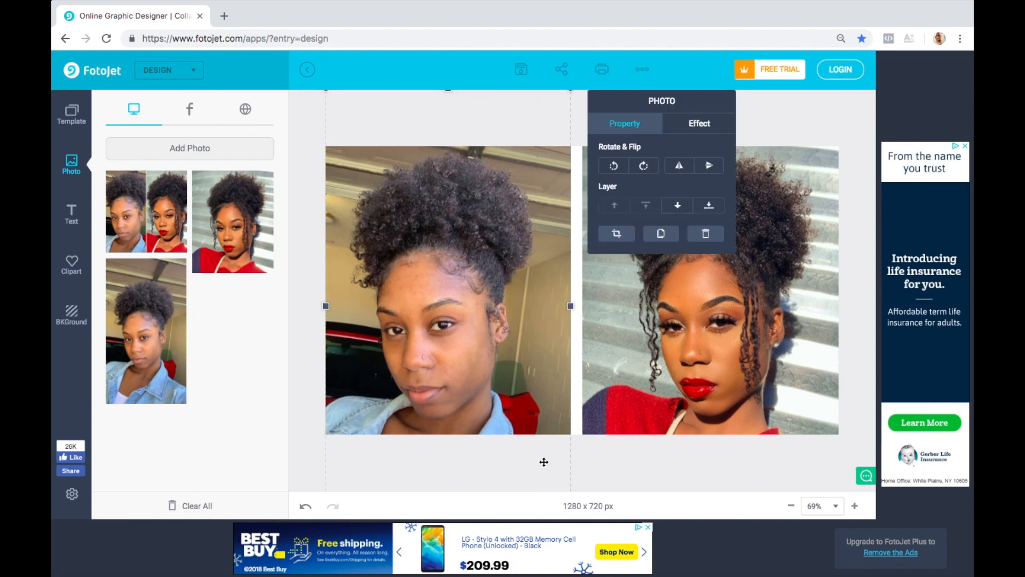
click(303, 399)
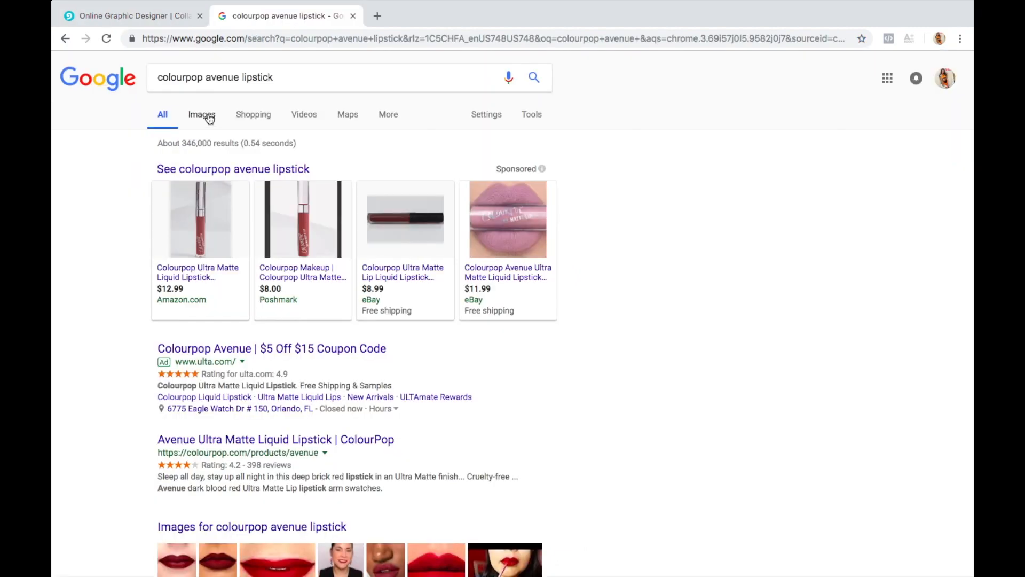
Step: Show Google Images results for "colourpop avenue lipstick" and filter them to transparent images
click(209, 117)
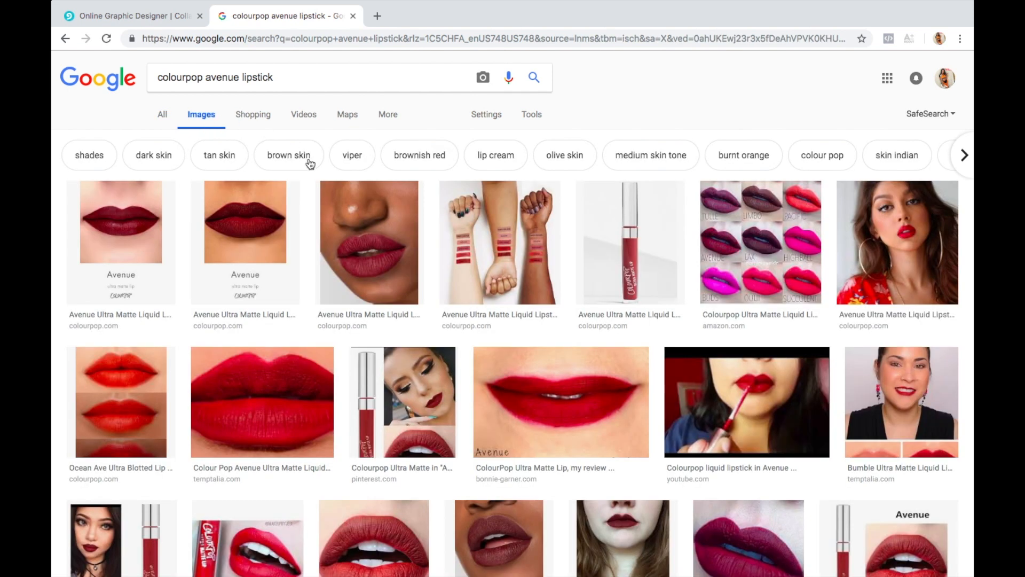
click(539, 122)
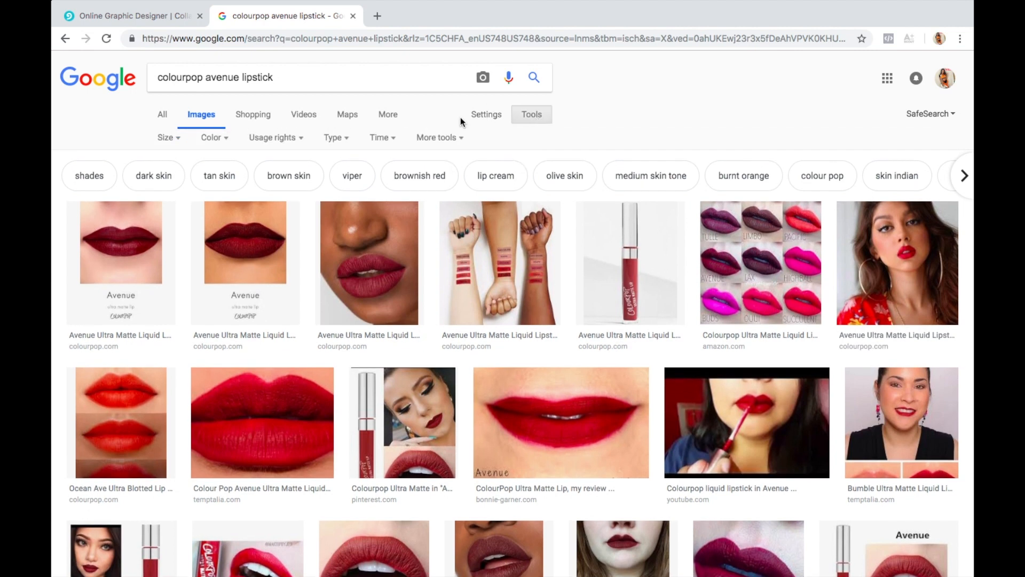
click(227, 141)
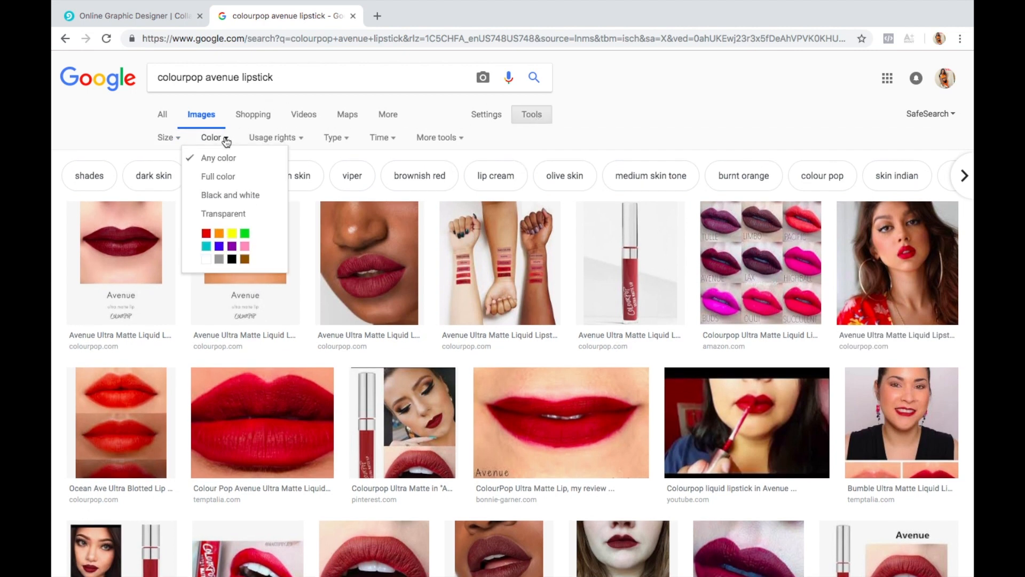
click(223, 214)
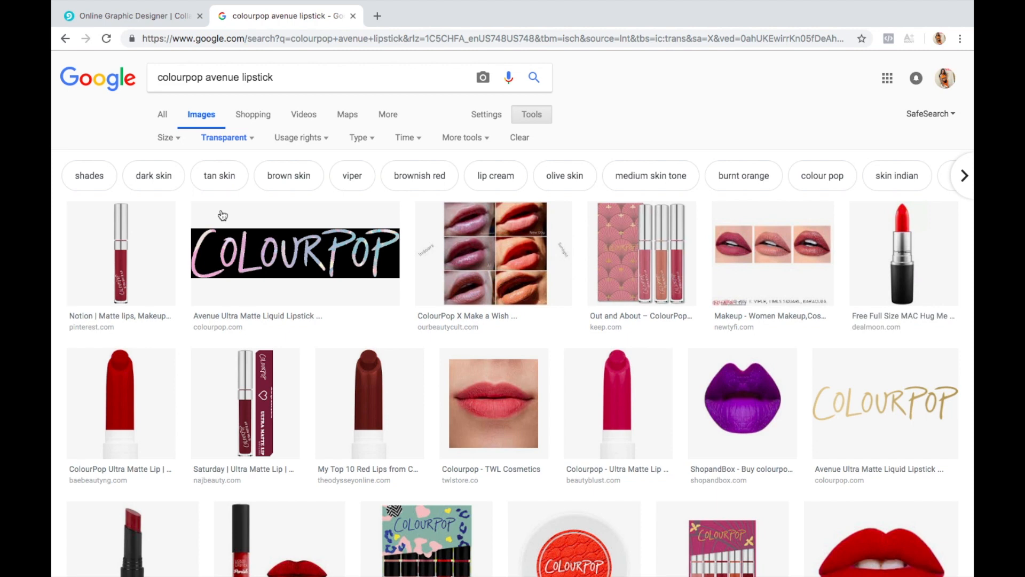
Step: Preview the first ColourPop lip tube image and examine the transparent results for other usable lipstick pictures
click(134, 262)
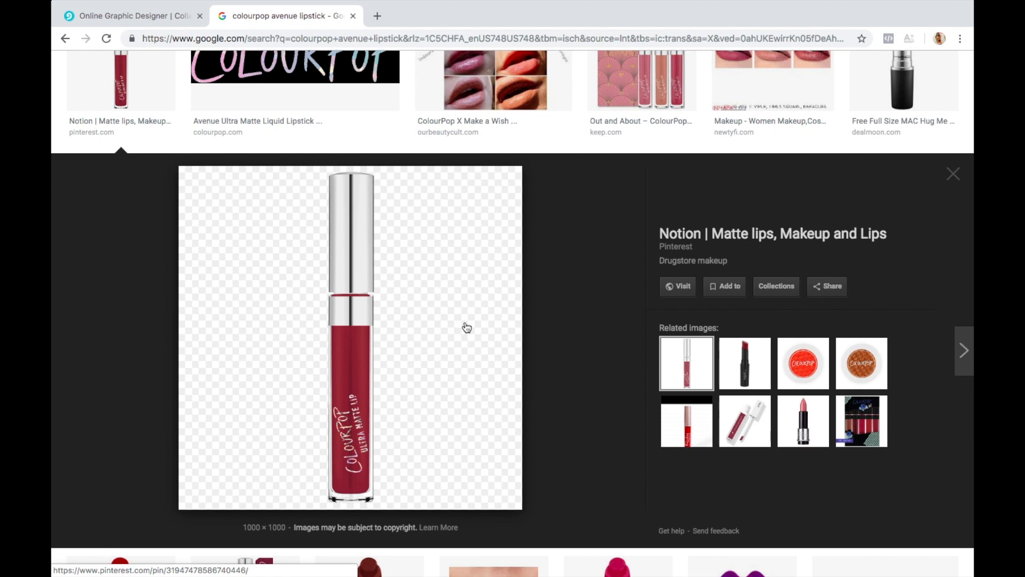
click(954, 175)
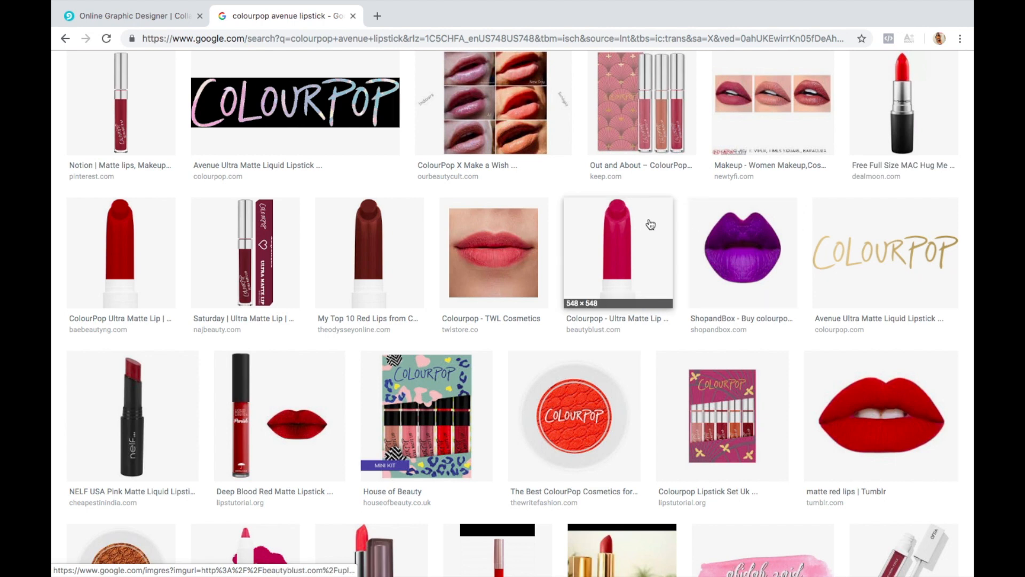
scroll(641, 232, up, 2)
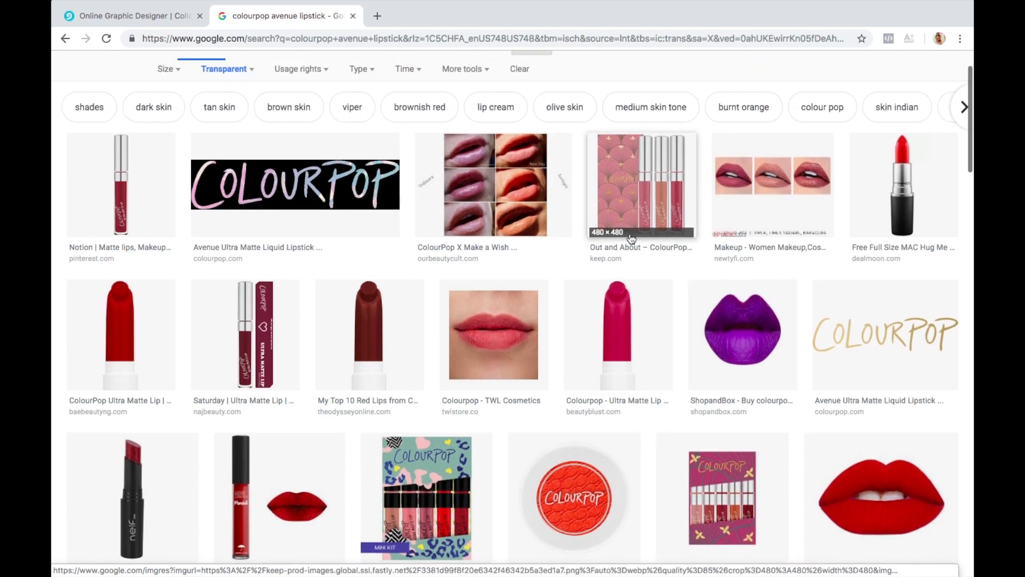
scroll(631, 239, down, 5)
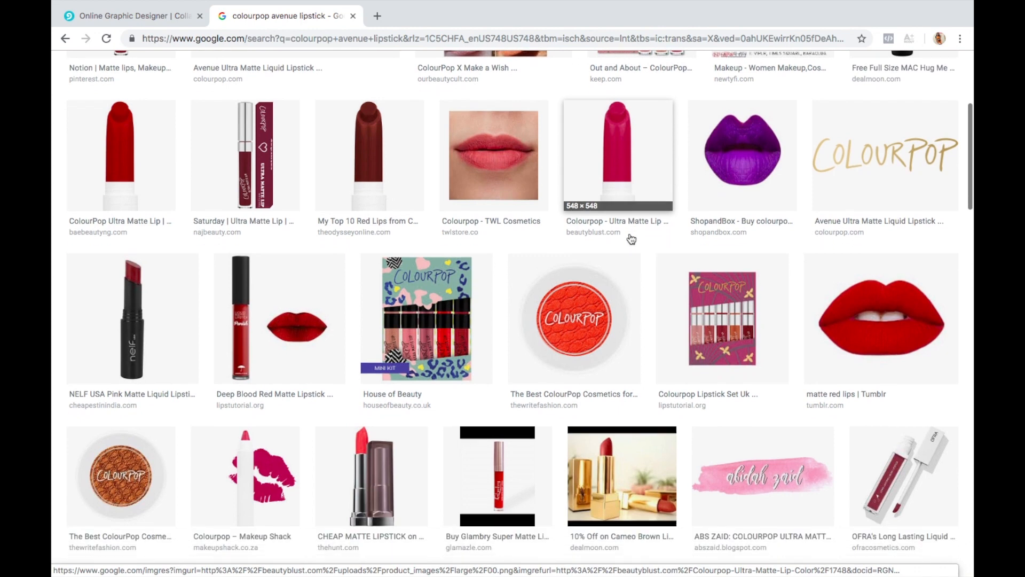
scroll(631, 239, down, 4)
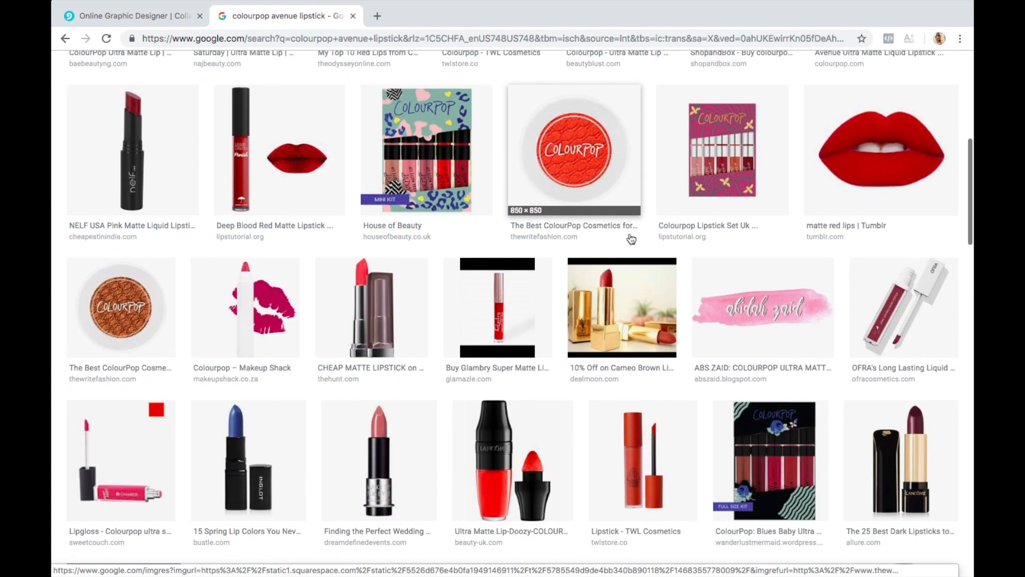
scroll(631, 239, down, 7)
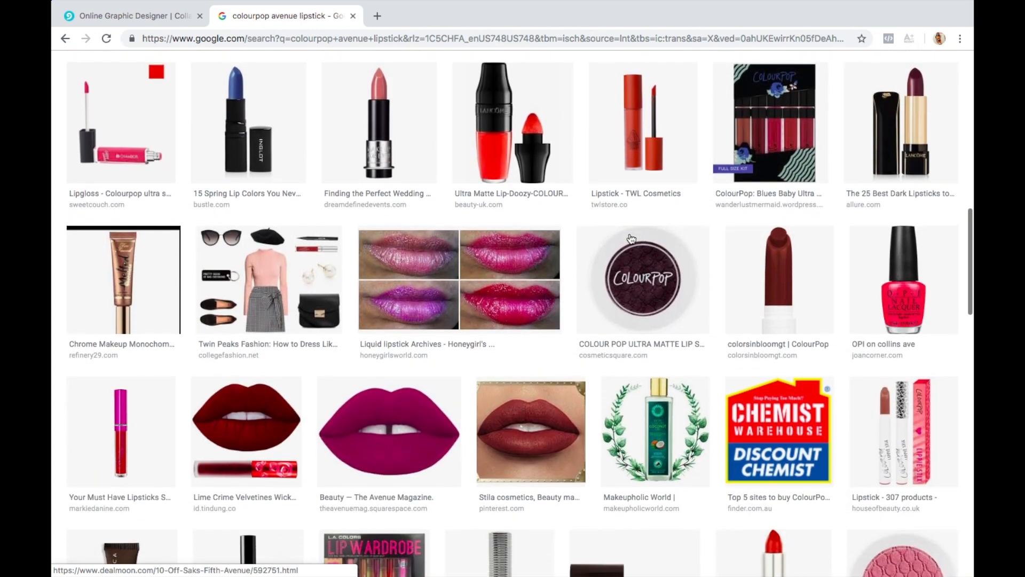
scroll(631, 239, down, 3)
scroll(632, 238, down, 3)
scroll(630, 238, down, 12)
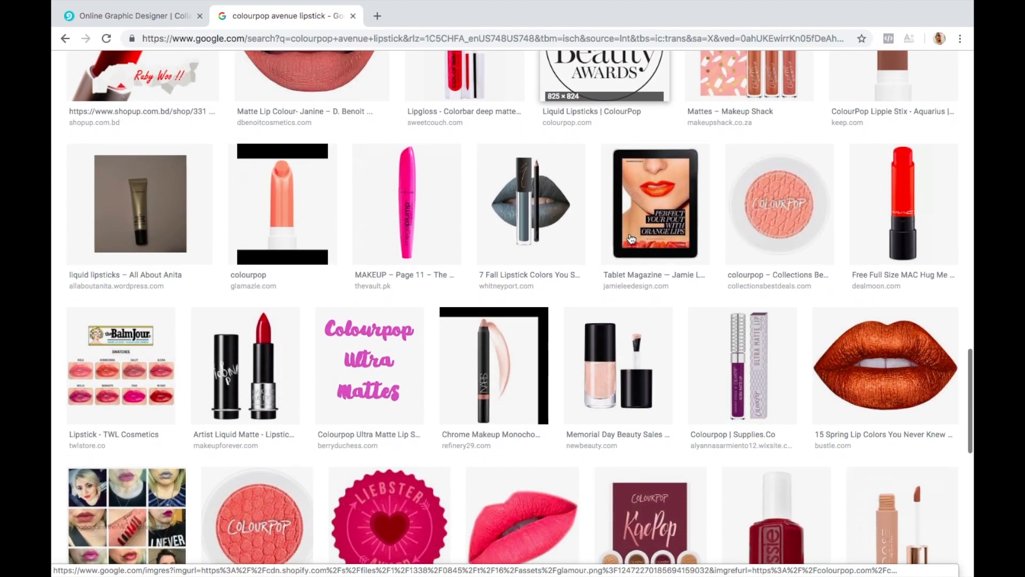
scroll(631, 239, down, 18)
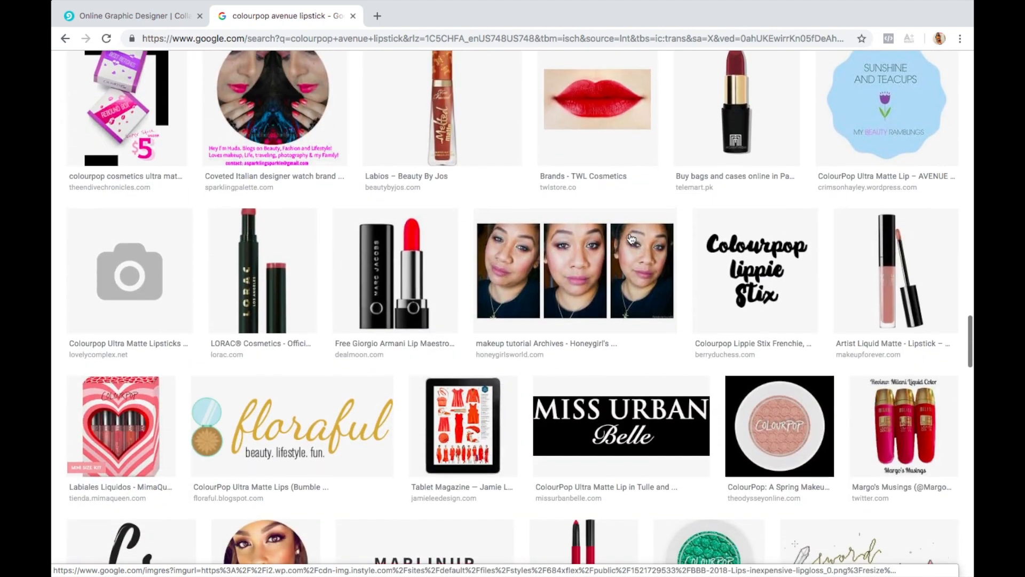
scroll(631, 238, down, 14)
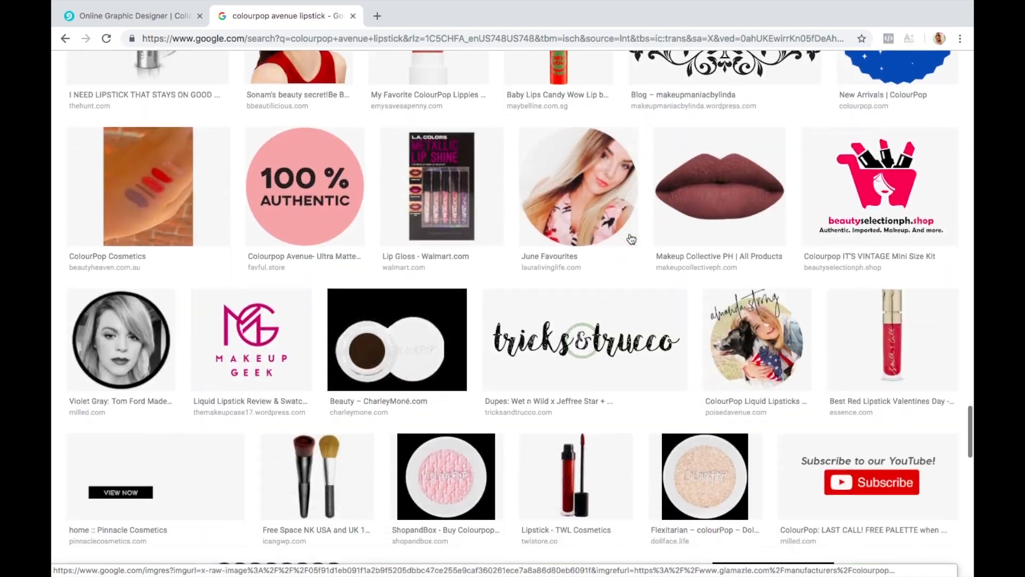
scroll(632, 238, down, 12)
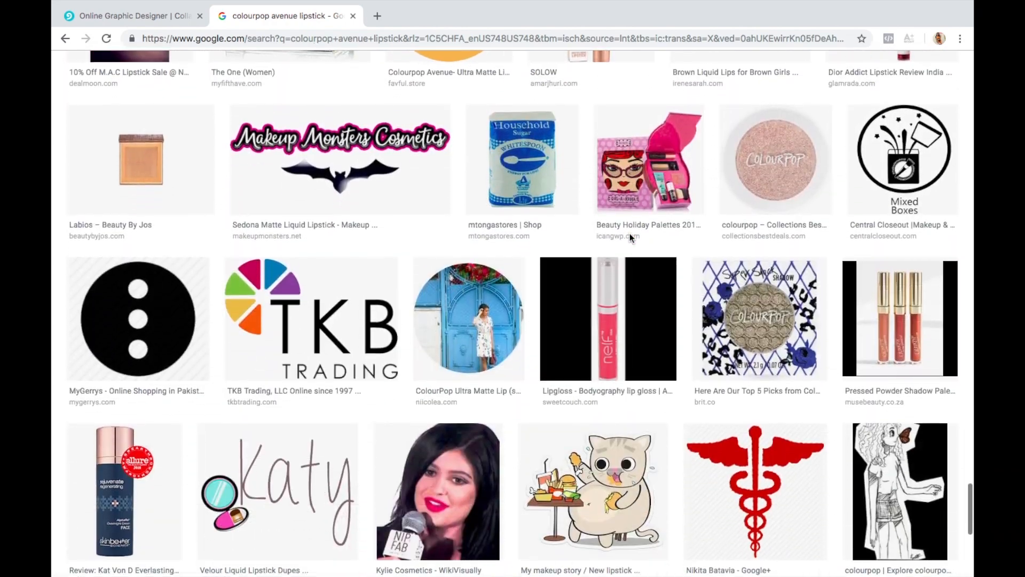
scroll(629, 233, up, 20)
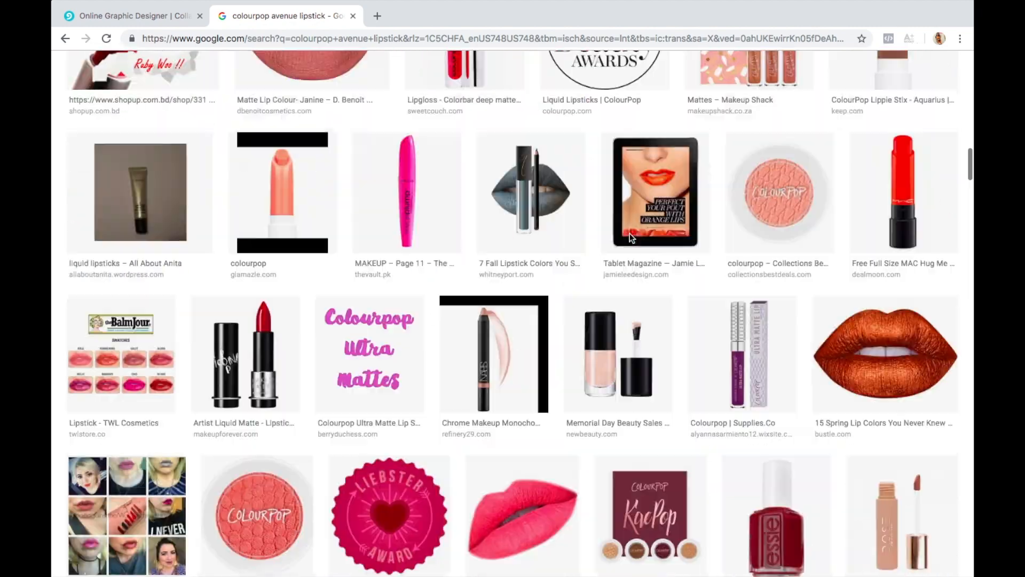
scroll(412, 154, up, 20)
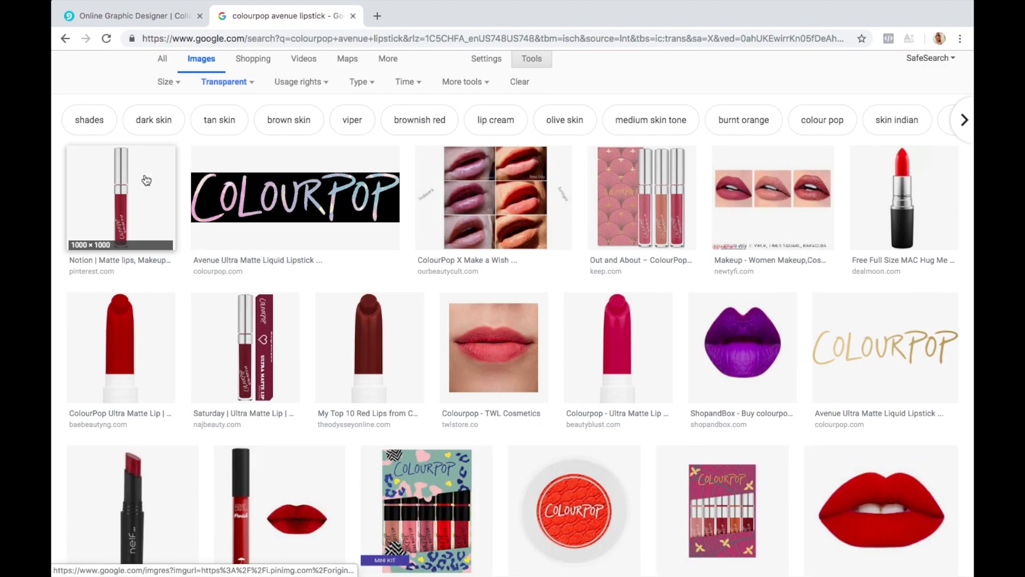
Step: Save the first result's upright ColourPop tube image to the Desktop as a PNG named "colourpop lipstick" and close its preview
click(146, 180)
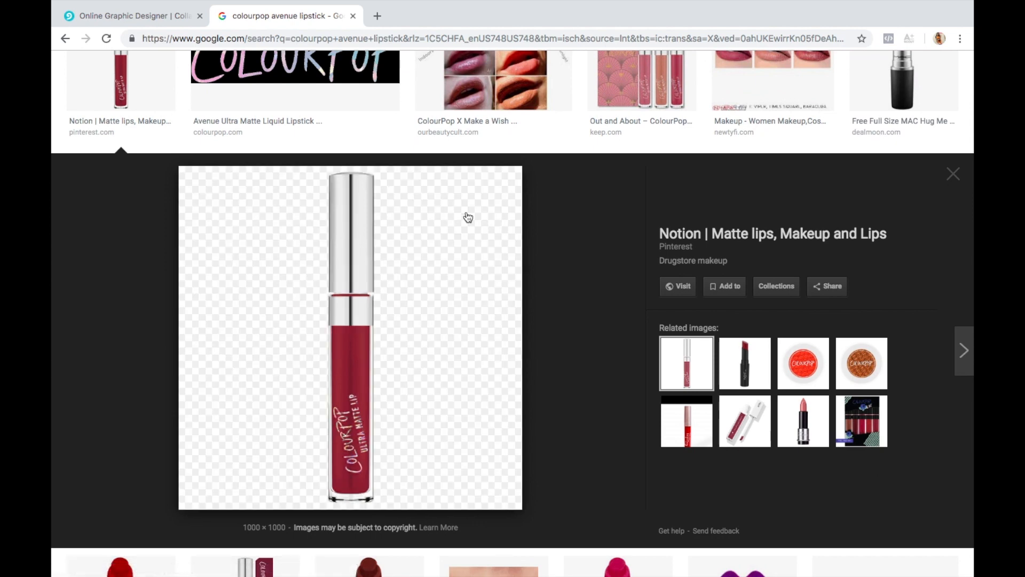
right_click(447, 274)
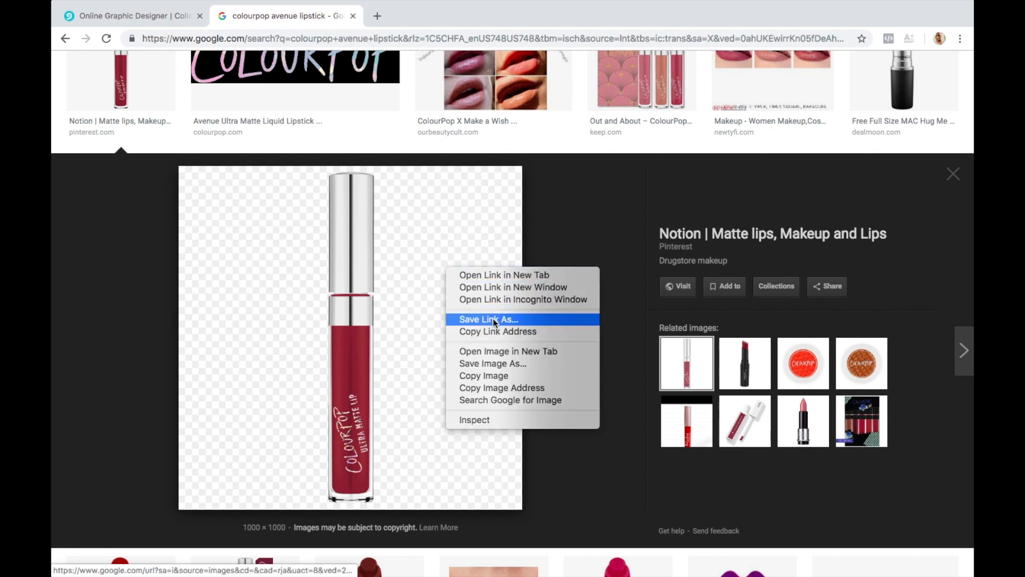
click(492, 363)
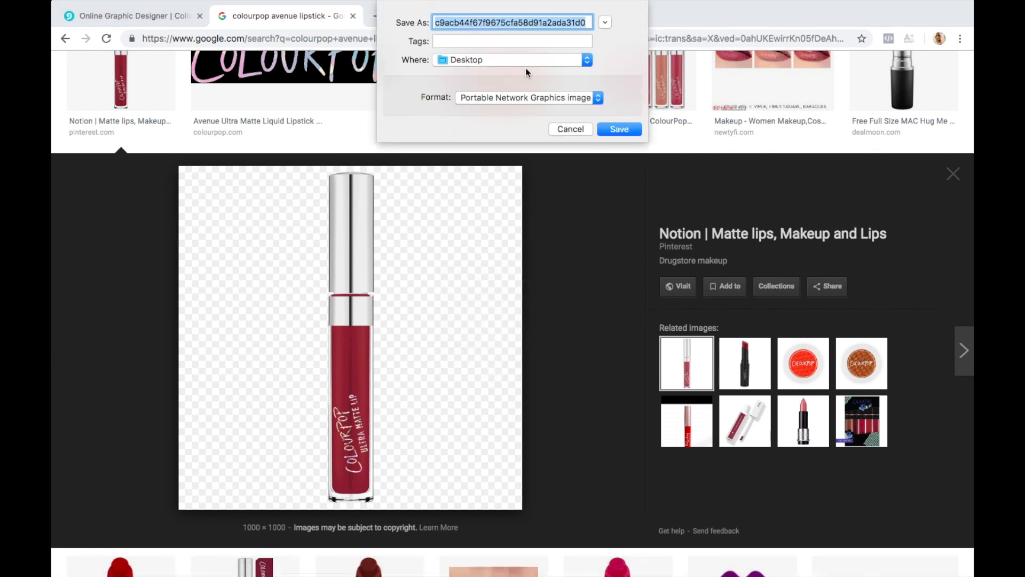
text(colourpop lipstick)
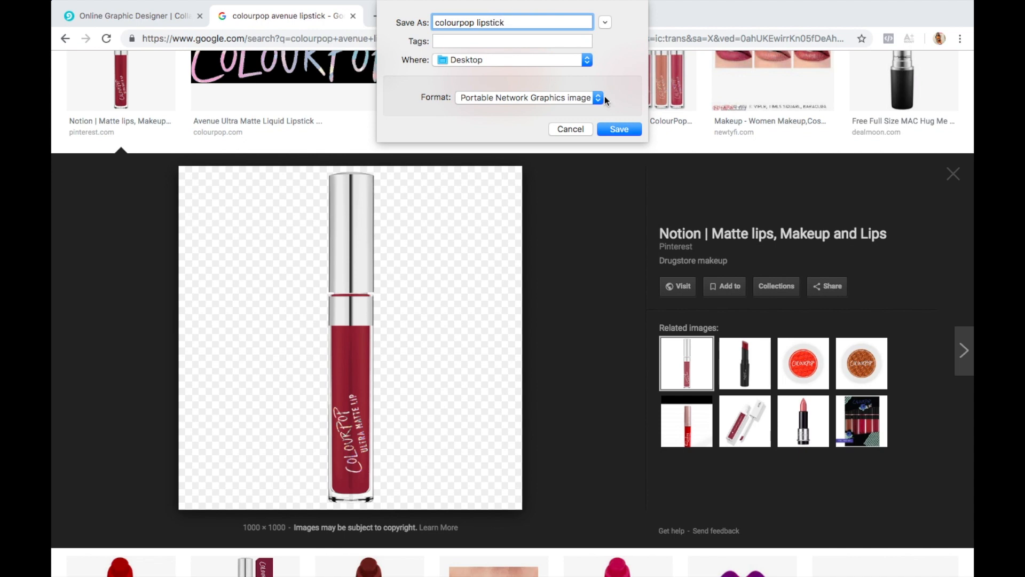
click(611, 129)
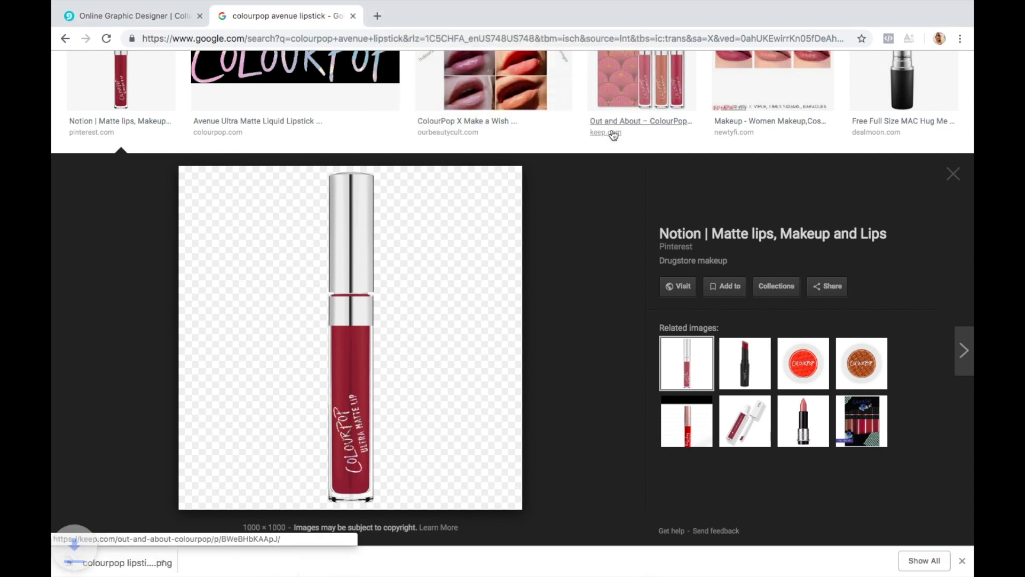
click(949, 176)
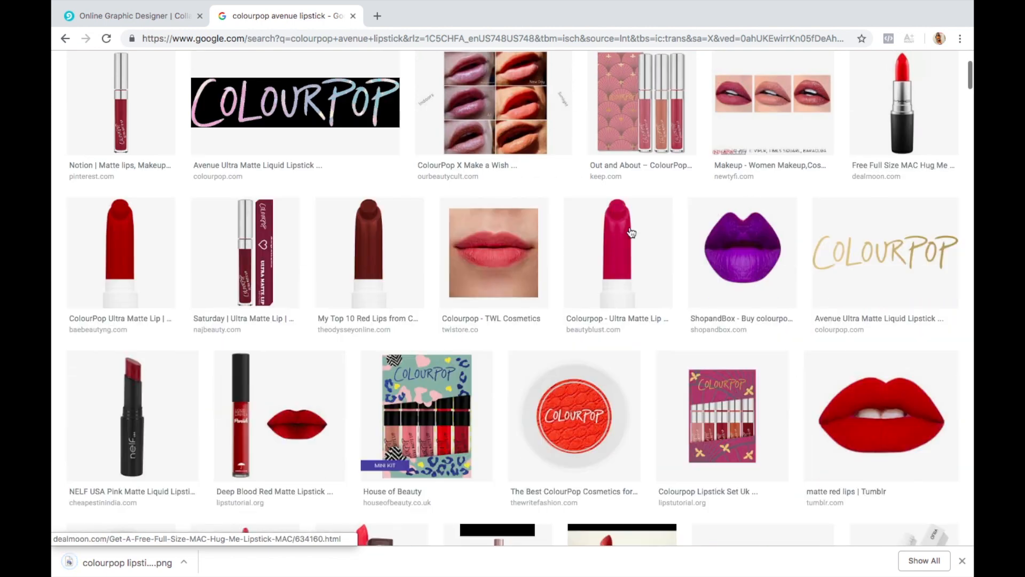
Step: Remove the transparent filter from the lipstick image results by setting the color filter to Any color
scroll(529, 223, up, 3)
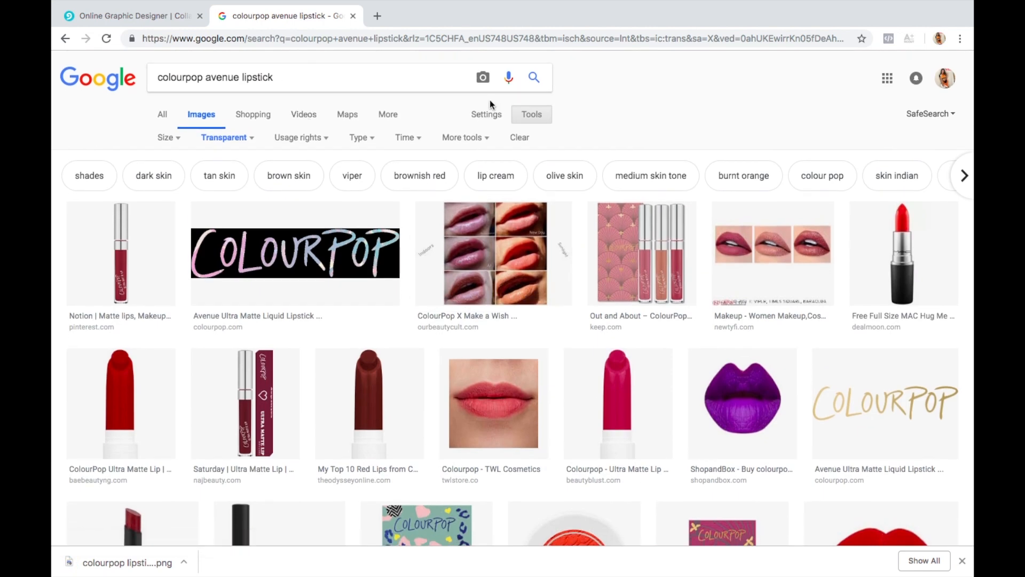
click(245, 139)
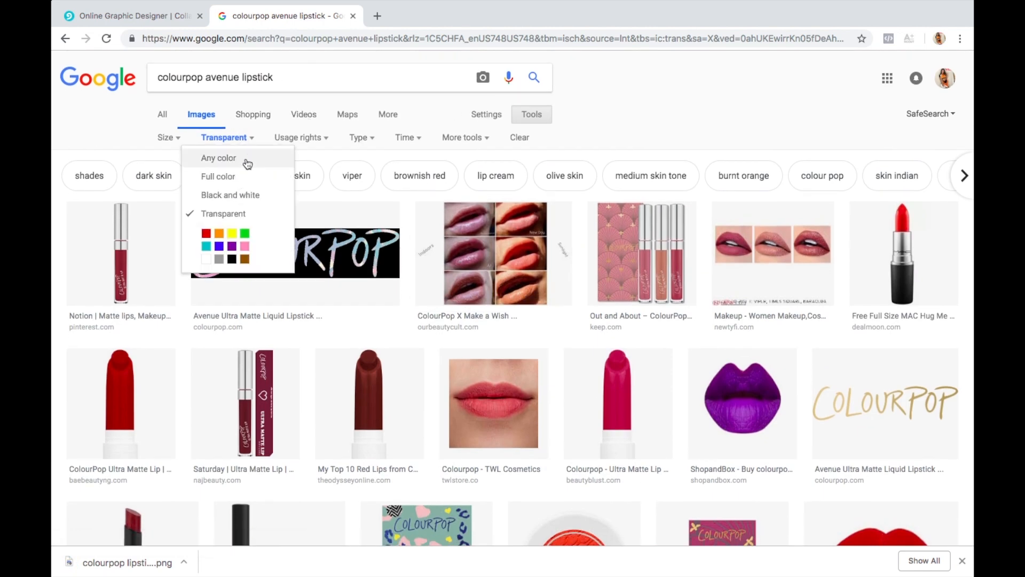
click(246, 159)
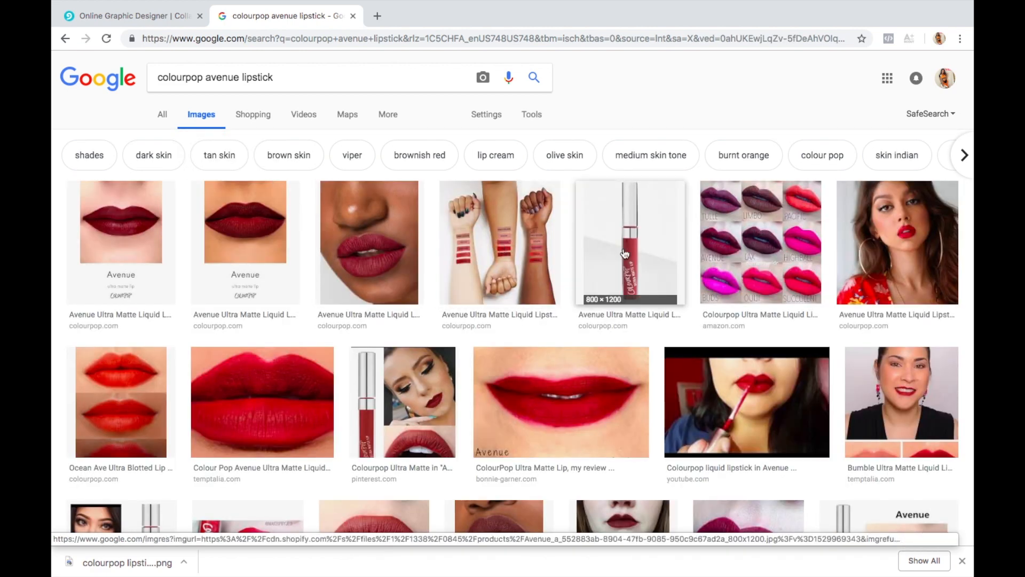
Step: Preview the 800 × 1200 Avenue tube image and examine the unfiltered results for lipstick pictures on a plain white background
click(625, 253)
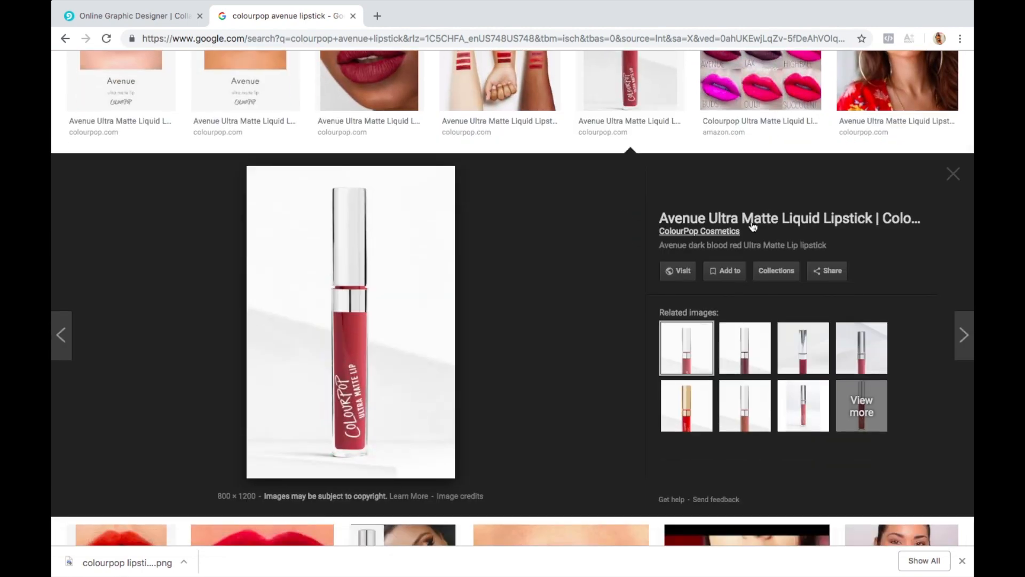
click(954, 176)
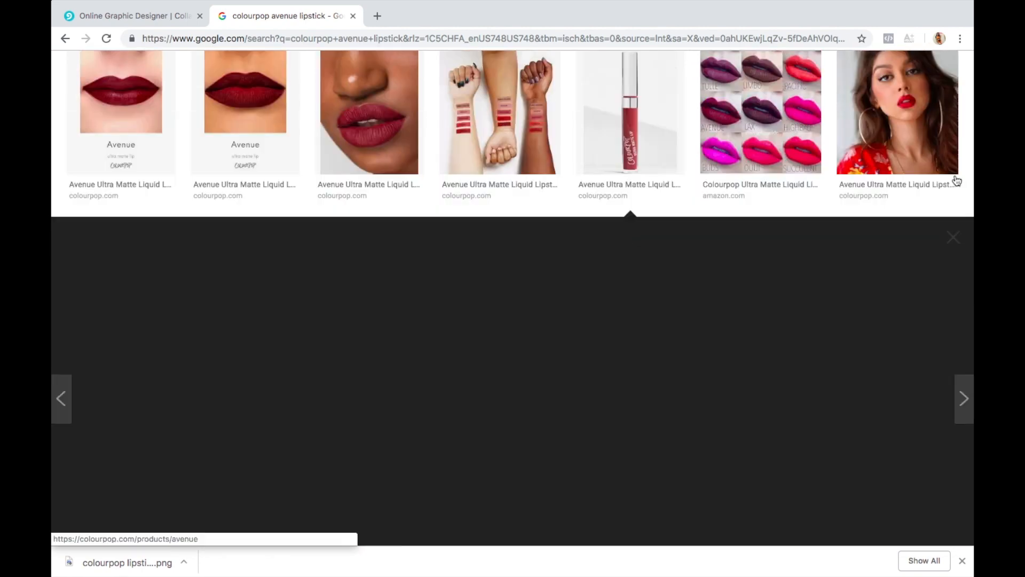
scroll(681, 285, down, 15)
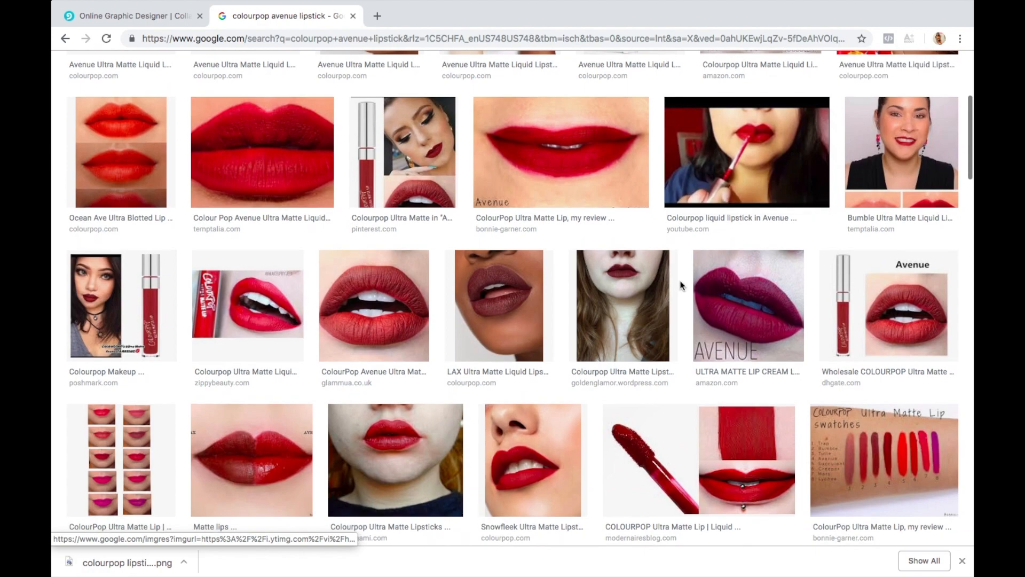
scroll(682, 286, down, 7)
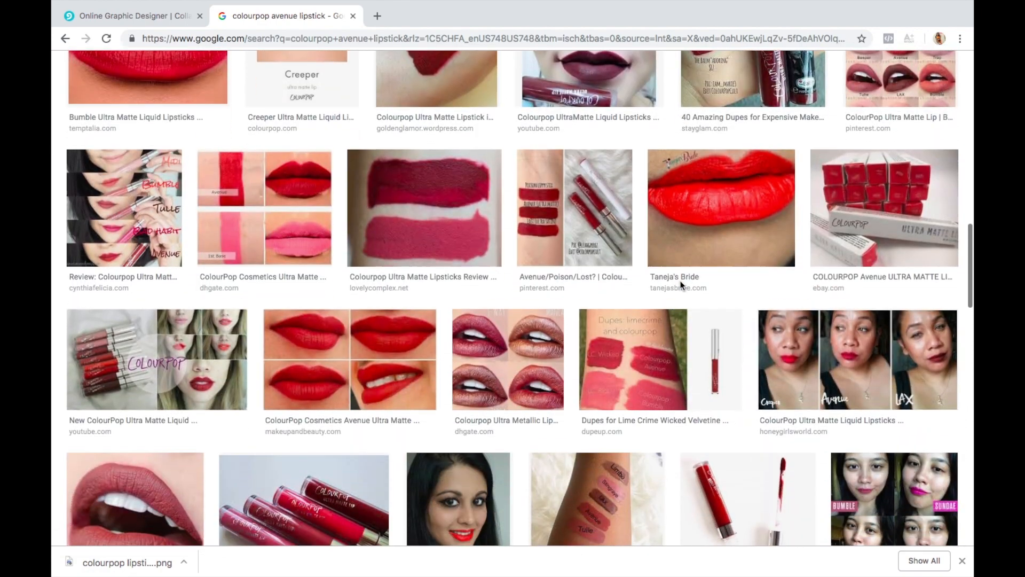
scroll(681, 286, down, 18)
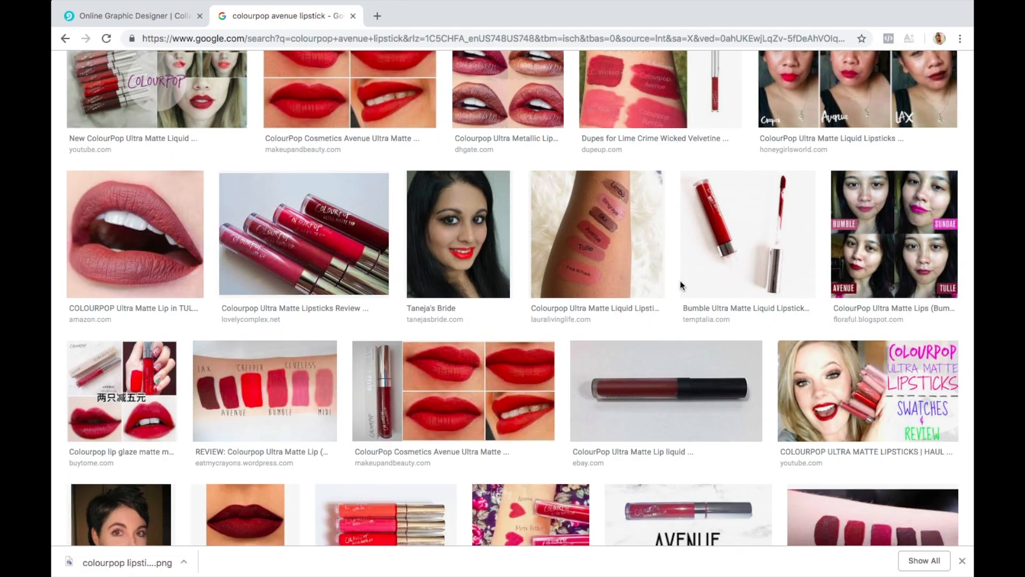
scroll(681, 285, down, 6)
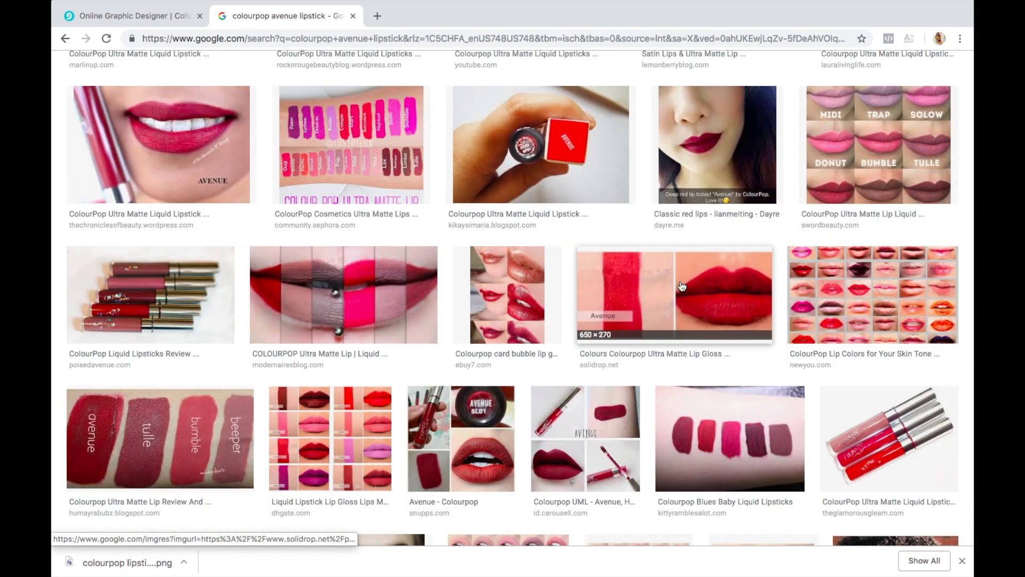
scroll(682, 287, down, 15)
scroll(682, 287, down, 15)
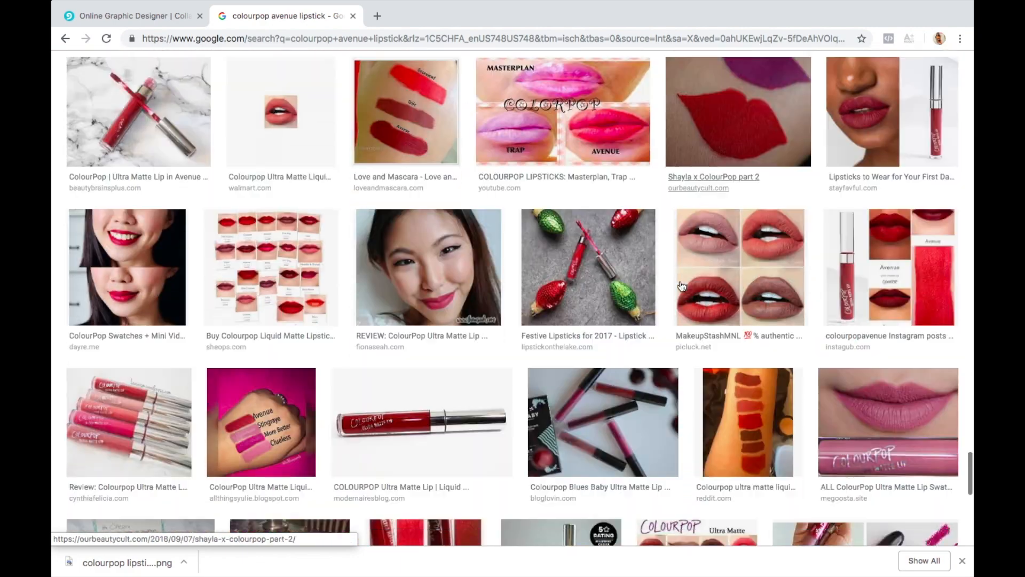
scroll(682, 286, down, 1)
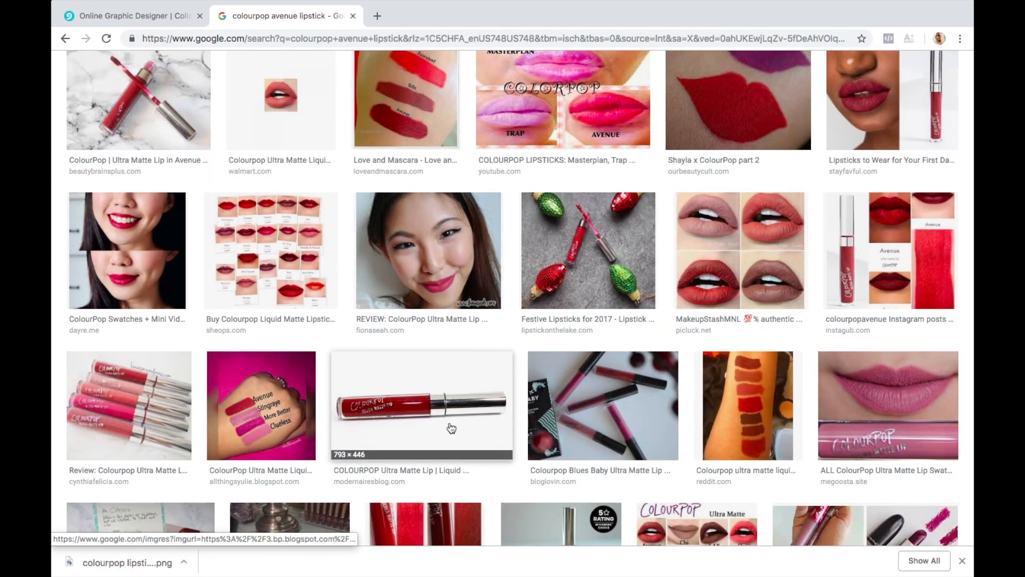
Step: Save the horizontal ColourPop tube image and its related upright tube image, the latter to the Desktop as the JPEG "Ultra-Matte-Lip-Avenue"
click(451, 428)
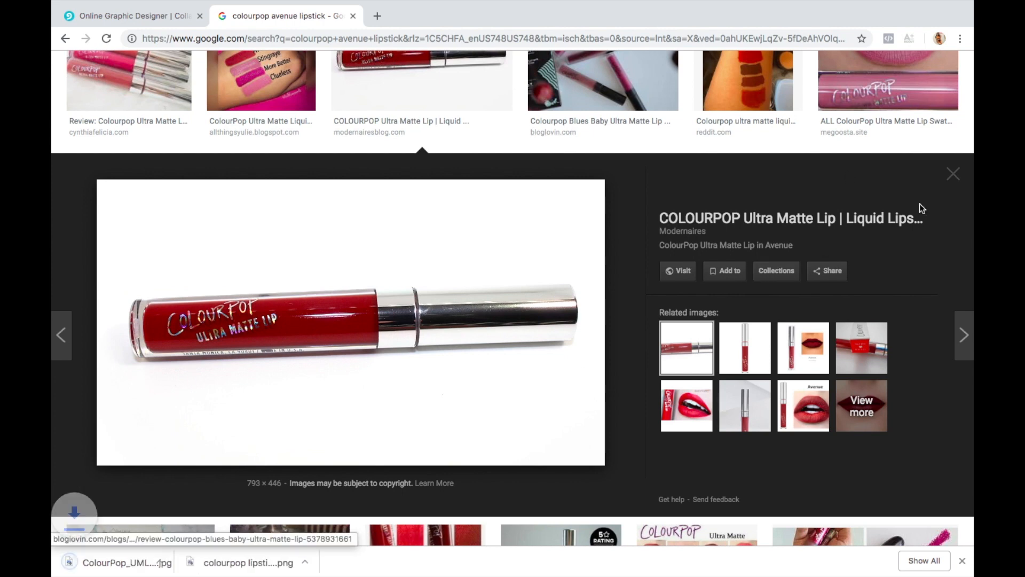
click(751, 356)
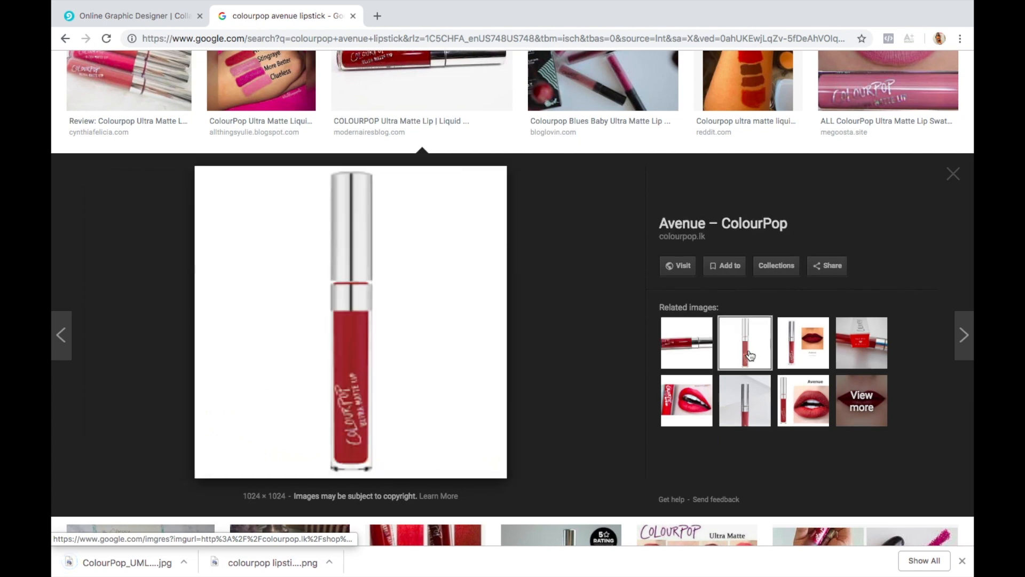
right_click(418, 346)
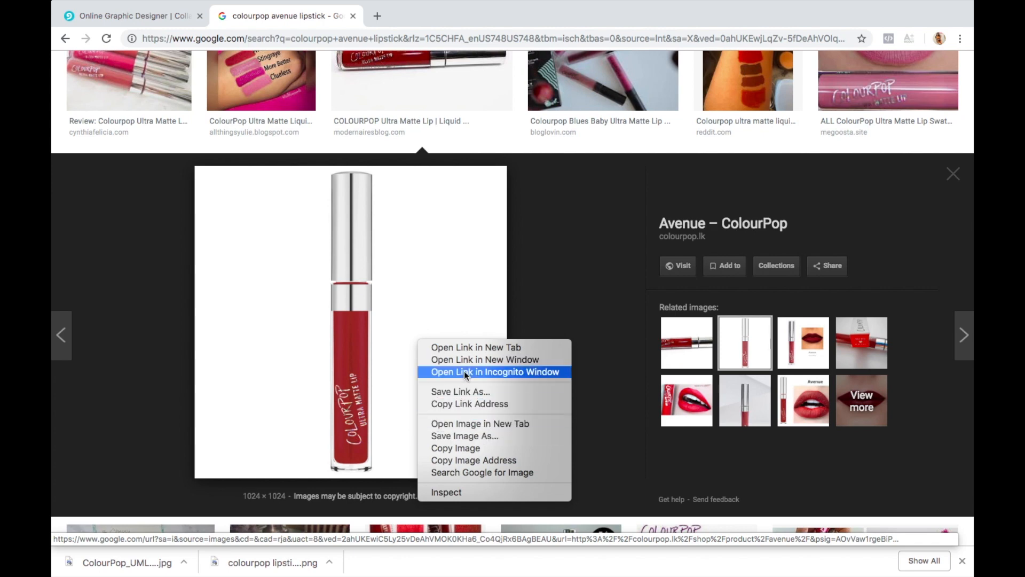
click(467, 435)
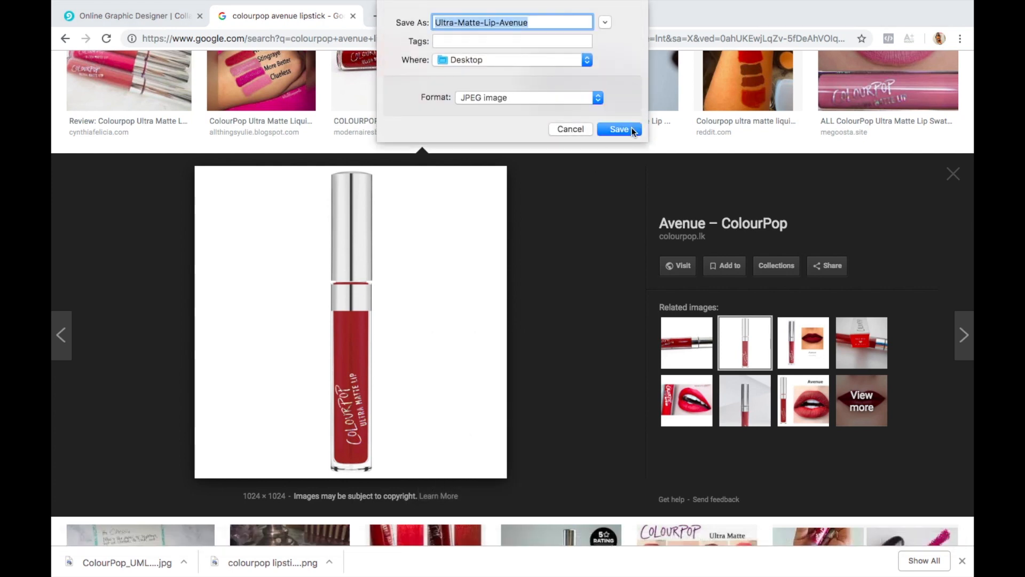
click(633, 130)
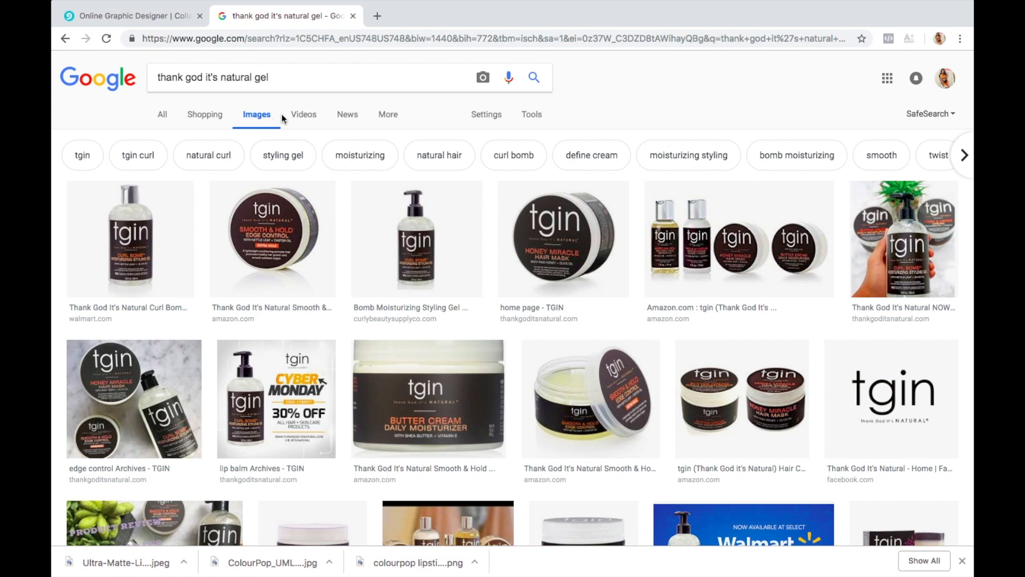
click(387, 114)
click(387, 116)
click(538, 116)
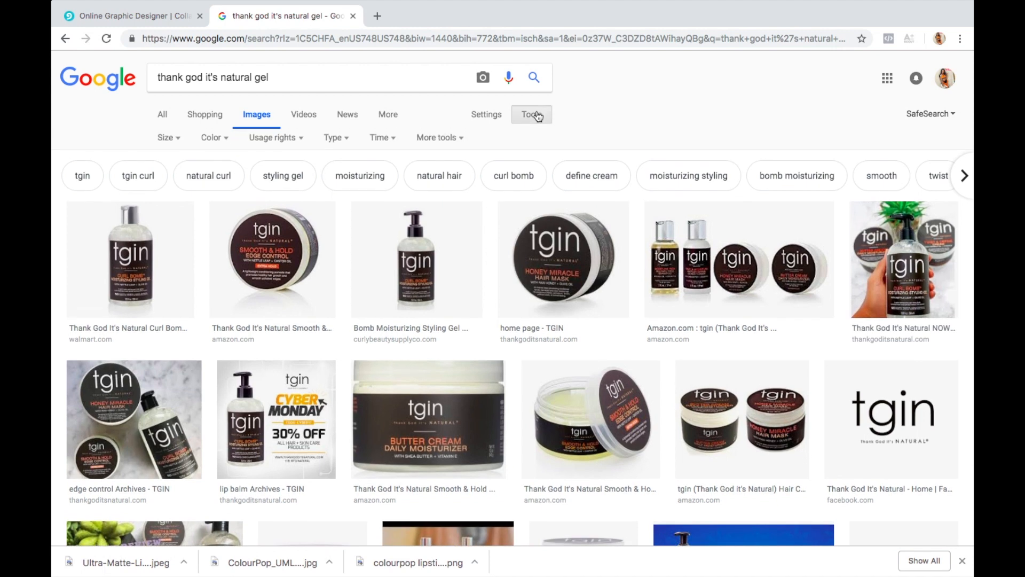
click(461, 143)
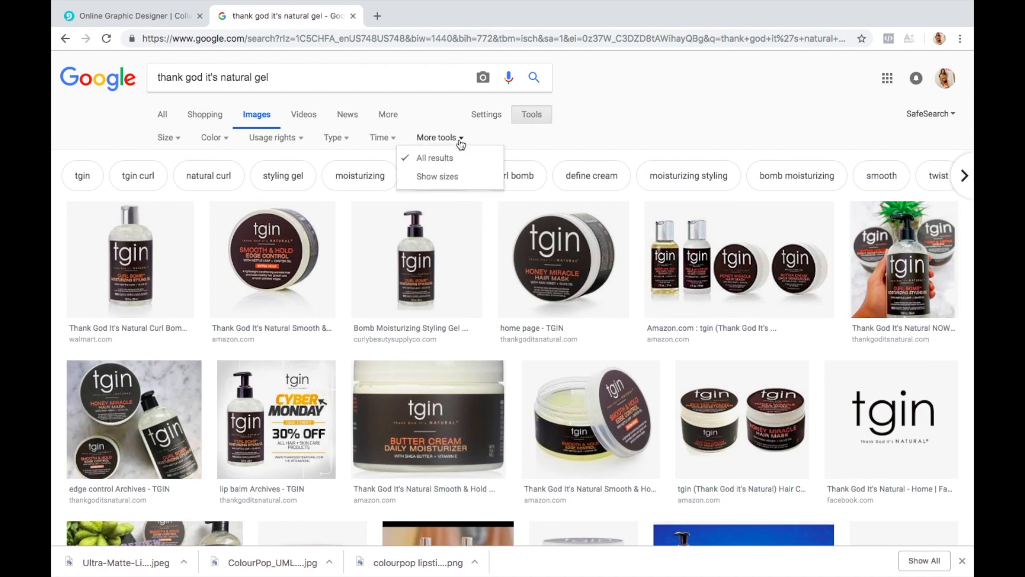
click(477, 126)
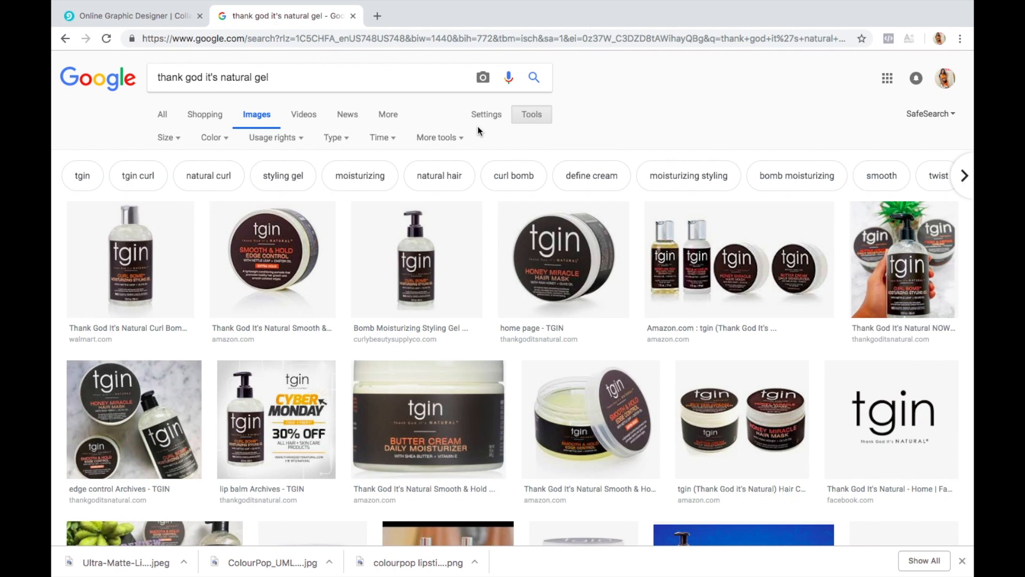
click(523, 114)
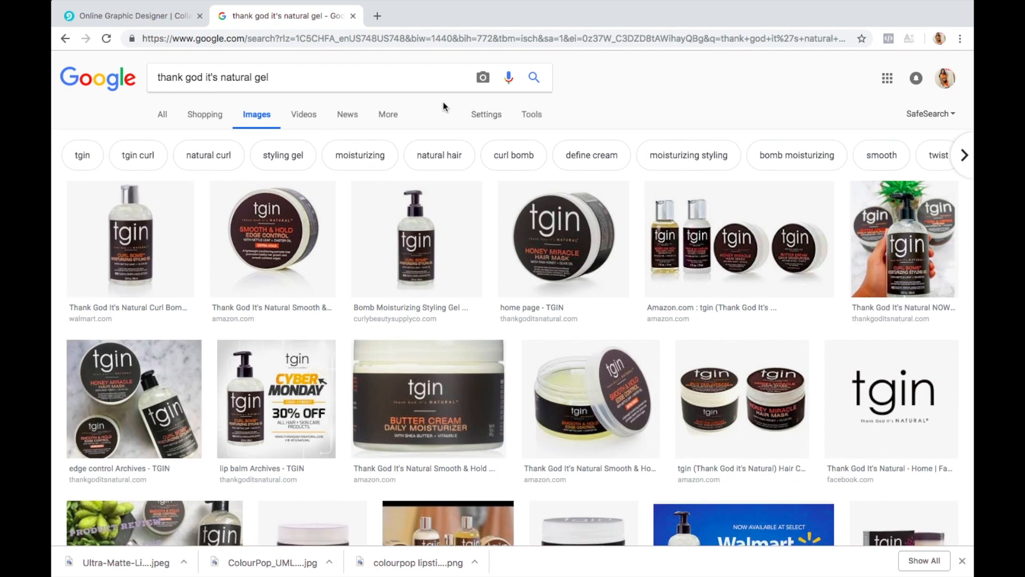
Step: Filter the natural gel image results by color to show only transparent images
click(536, 119)
click(225, 139)
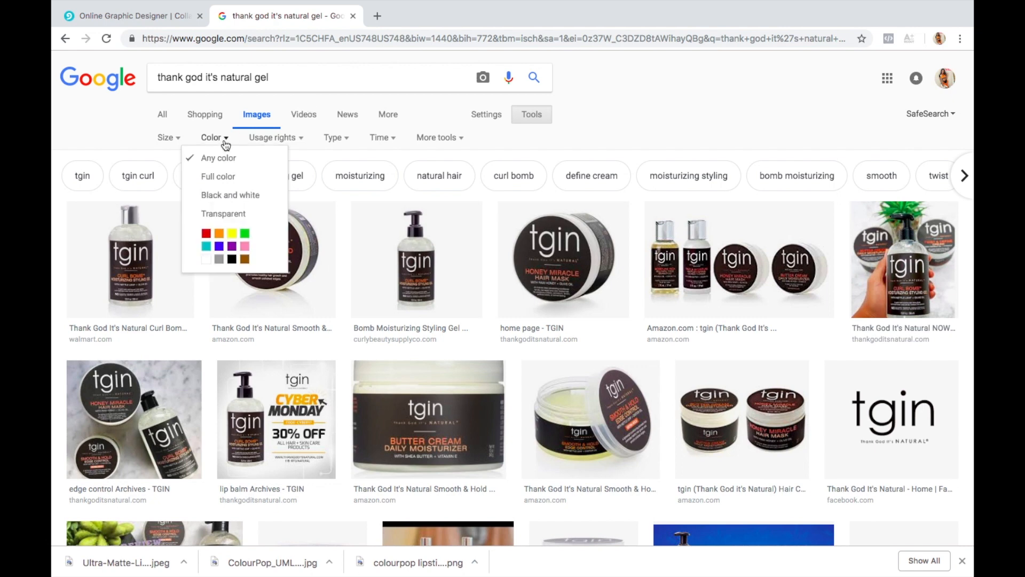
click(223, 214)
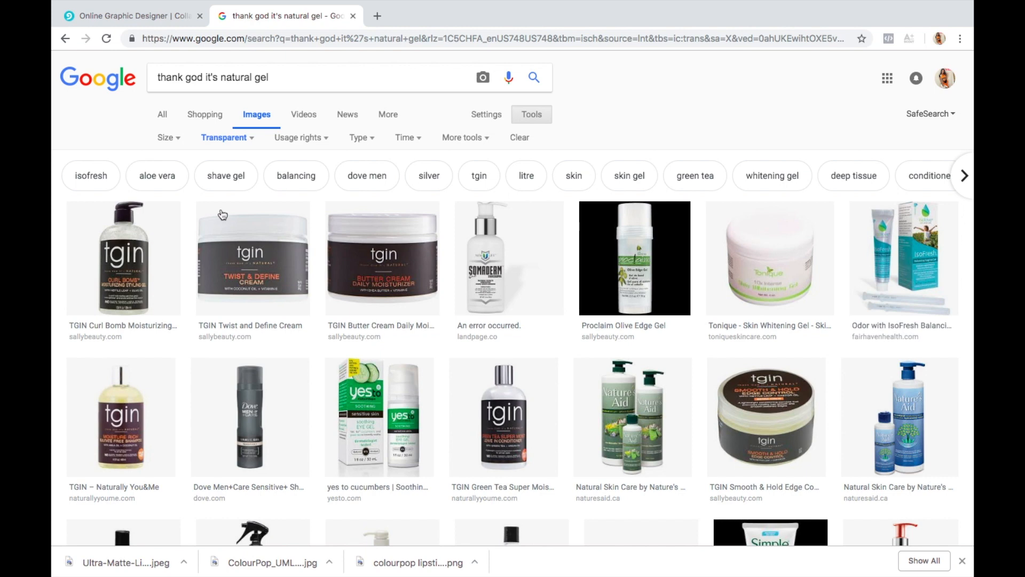
Step: Save the Sally Beauty TGIN Smooth & Hold Edge Control jar image to the Desktop as a PNG named "natural gel"
scroll(766, 441, down, 1)
scroll(766, 435, down, 1)
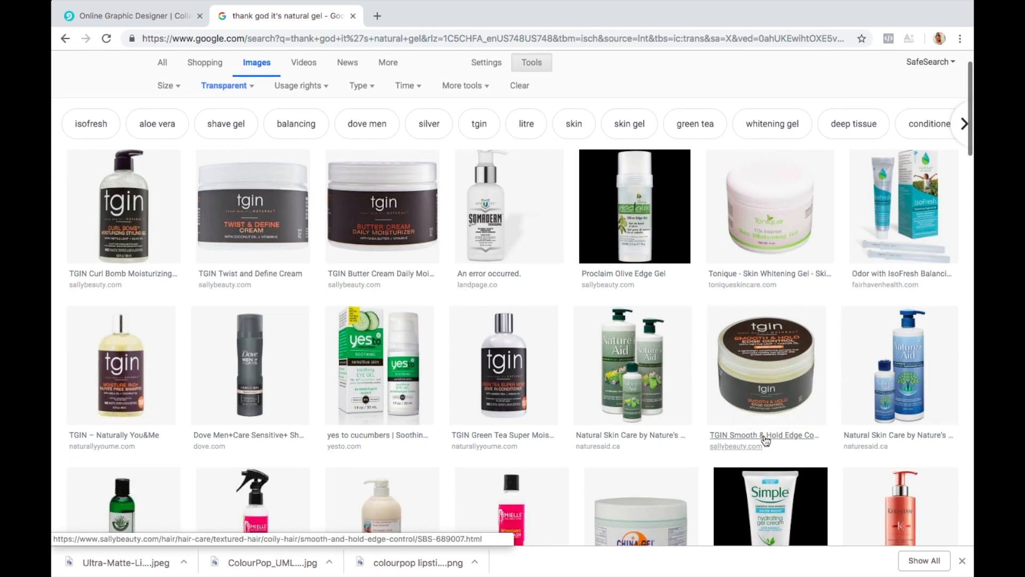
click(768, 402)
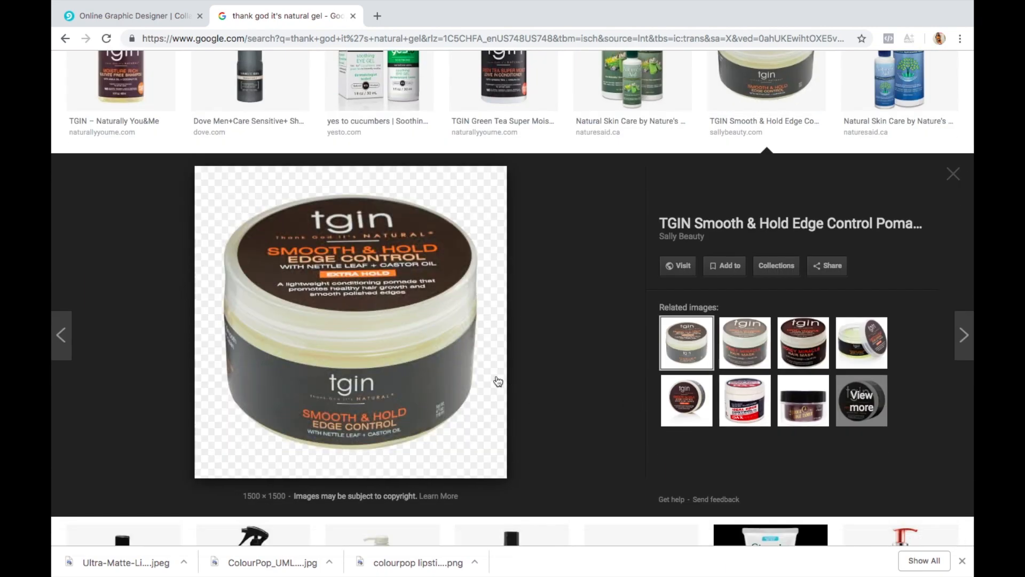
right_click(433, 382)
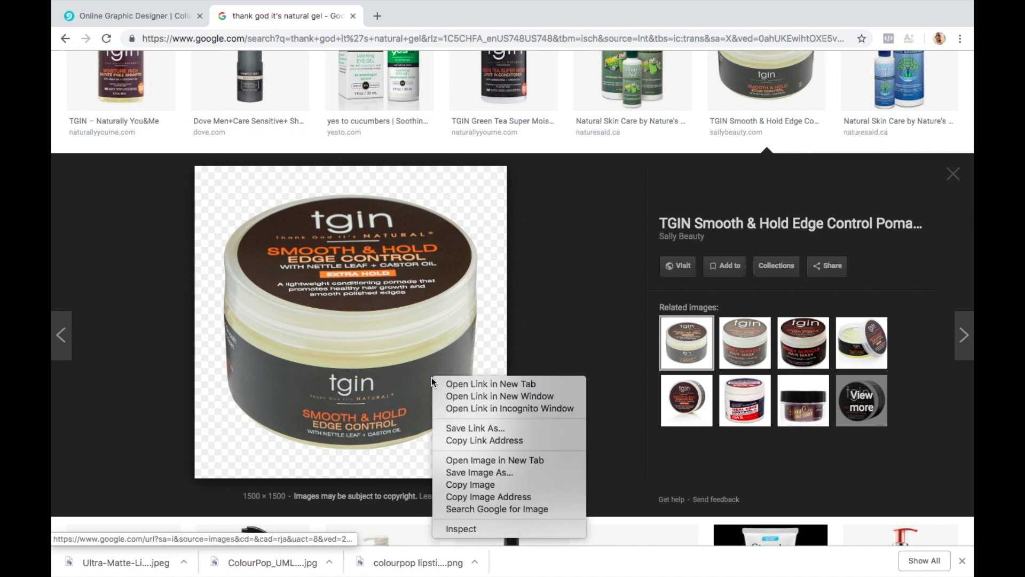
click(465, 475)
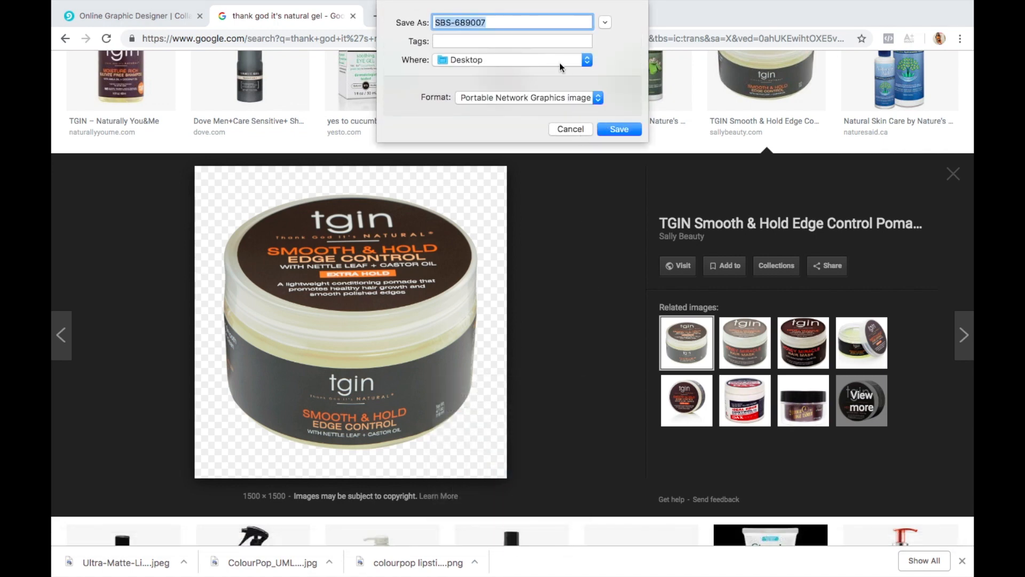
text(natural)
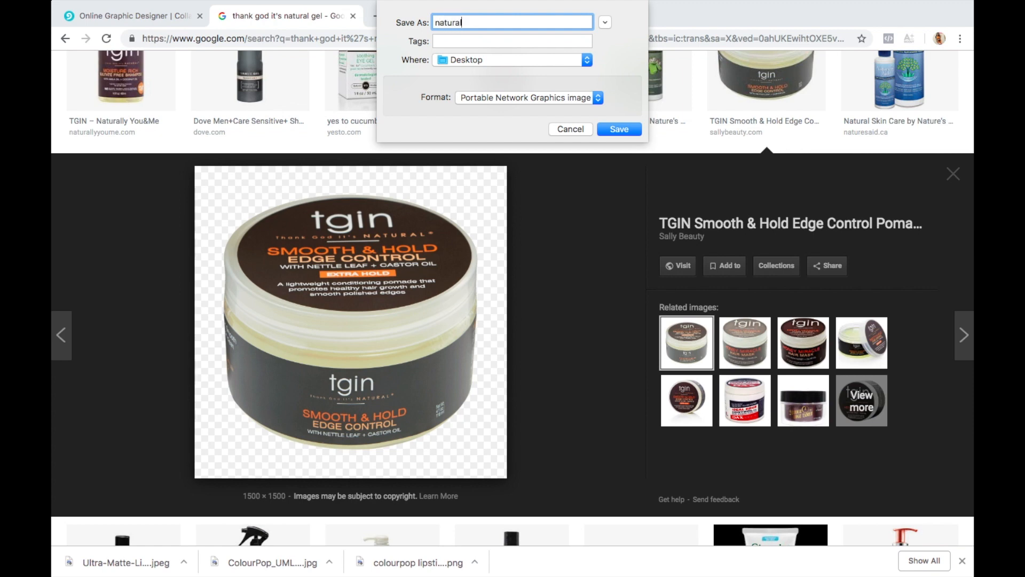
text( gel)
click(617, 130)
Step: Open the Background Burner site in a new tab and upload Ultra-Matte-Lip-Avenue.jpeg from the Desktop
key(ctrl+t)
click(366, 63)
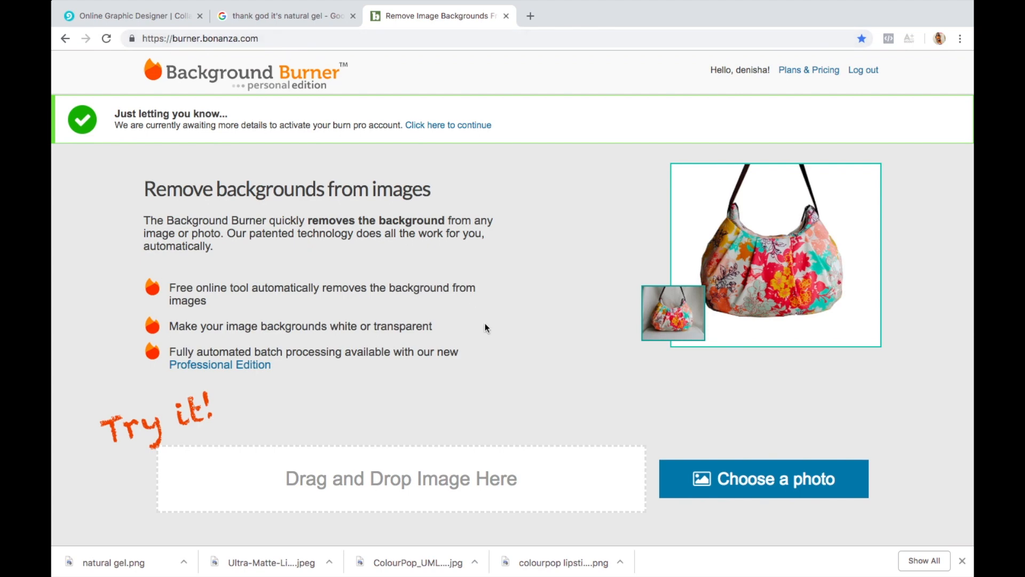
scroll(485, 328, down, 2)
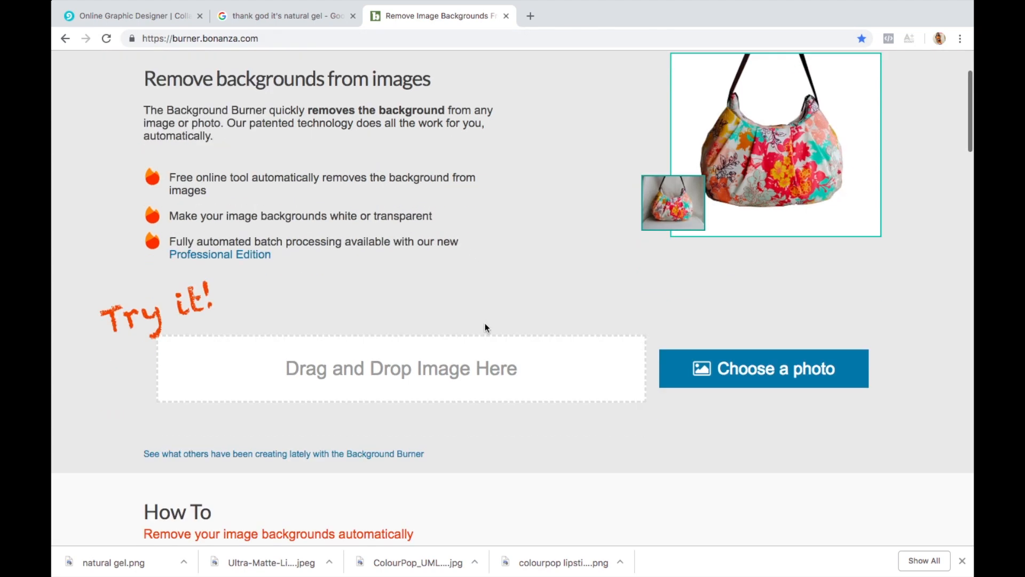
click(713, 367)
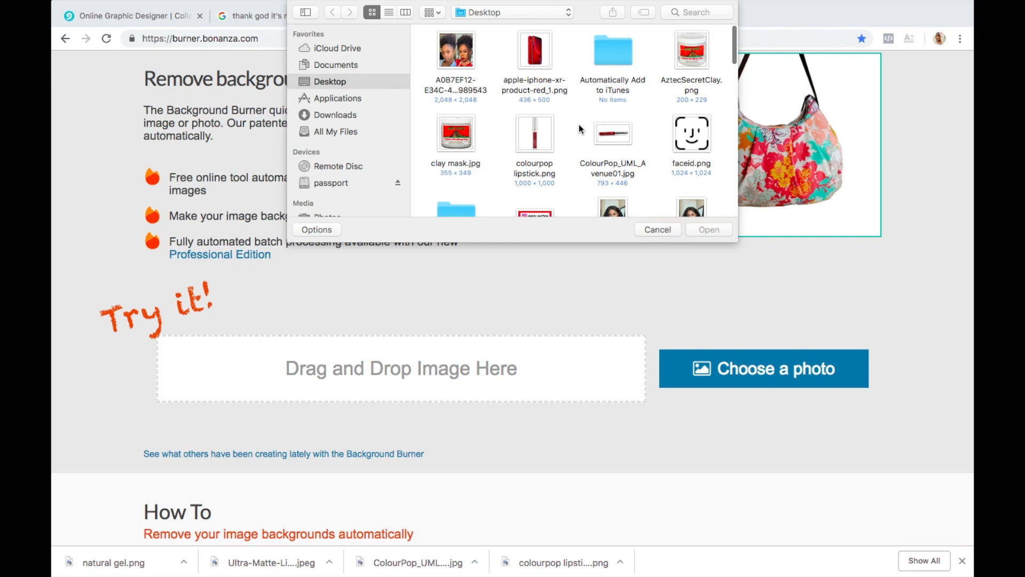
scroll(579, 128, down, 10)
scroll(580, 127, down, 10)
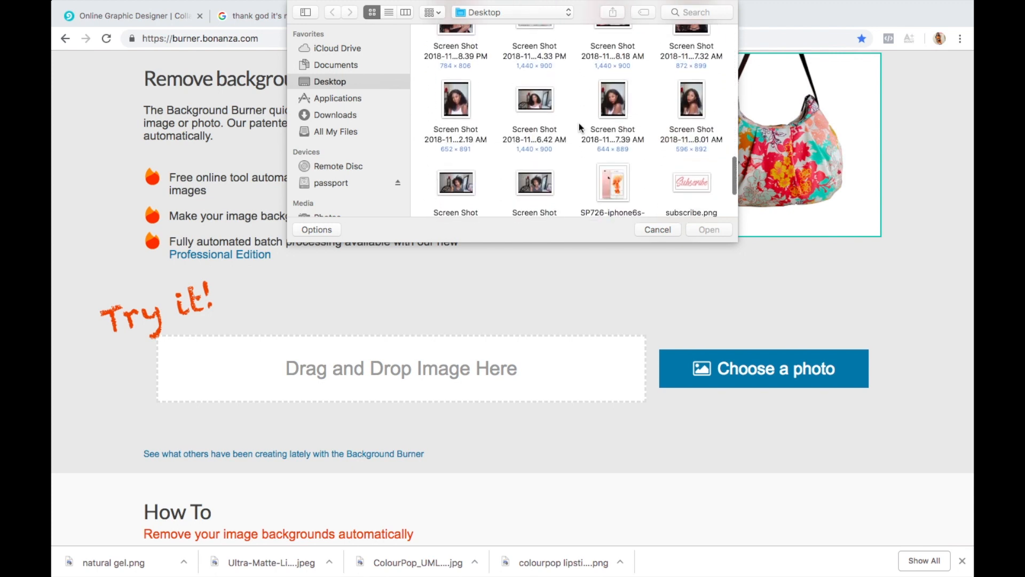
scroll(579, 123, down, 5)
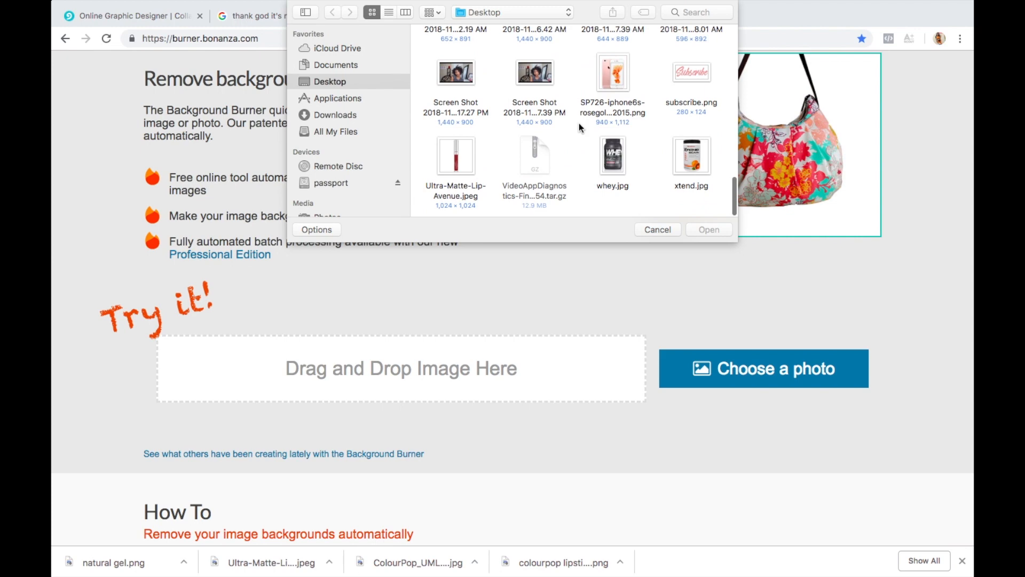
double_click(446, 157)
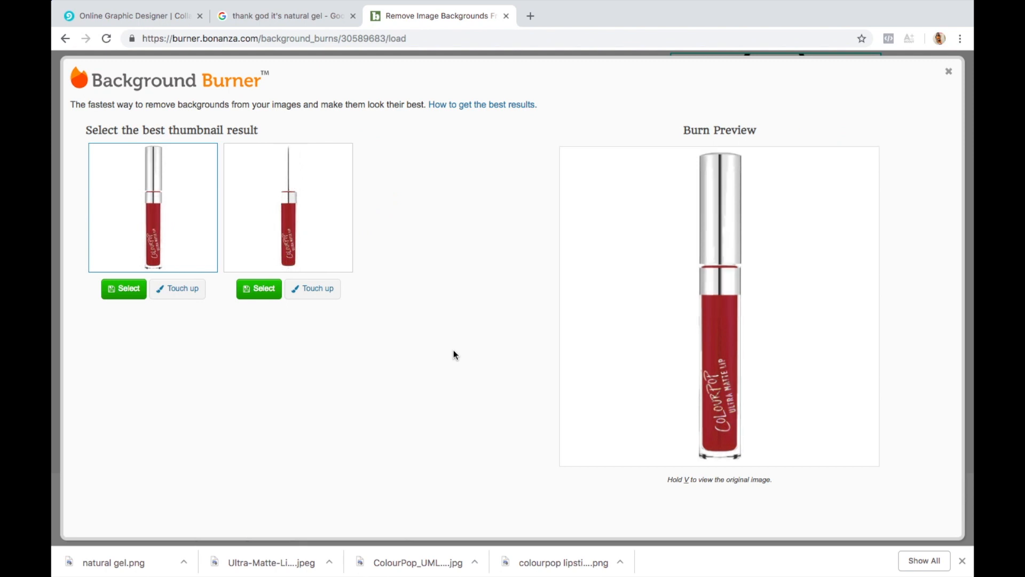
Step: Compare the two background-removal results and open the one showing the complete tube with its cap for touch-up
click(327, 236)
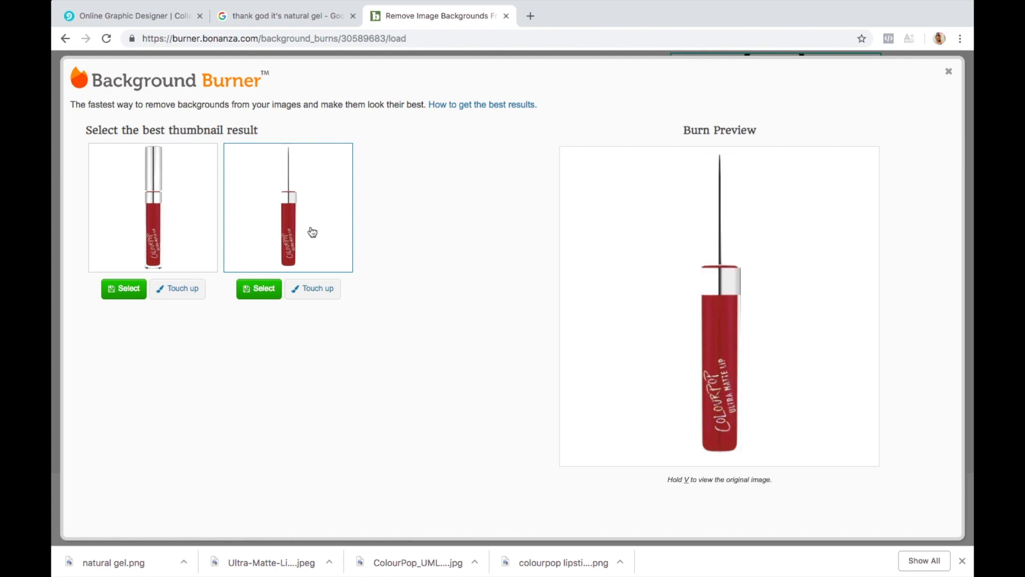
click(152, 202)
click(242, 202)
click(156, 201)
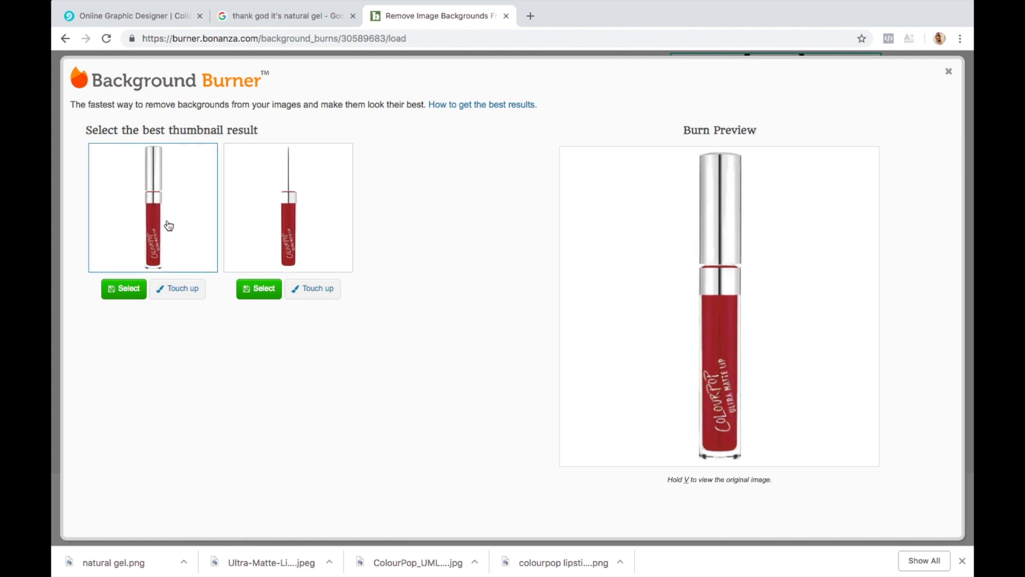
click(178, 289)
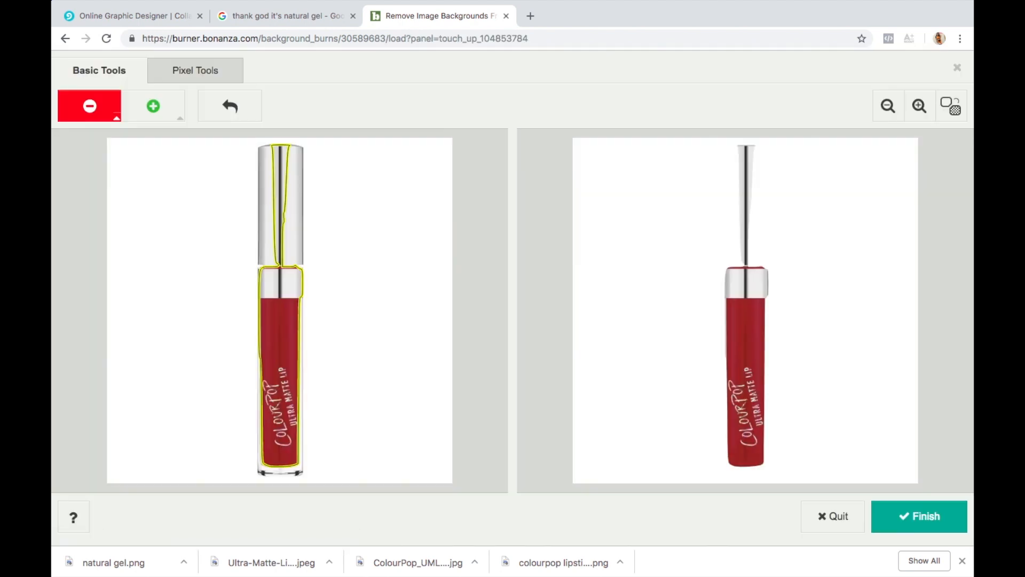
Step: Preview the cutout on a transparent background and mark the whole lipstick tube, including its silver cap, as foreground
click(950, 106)
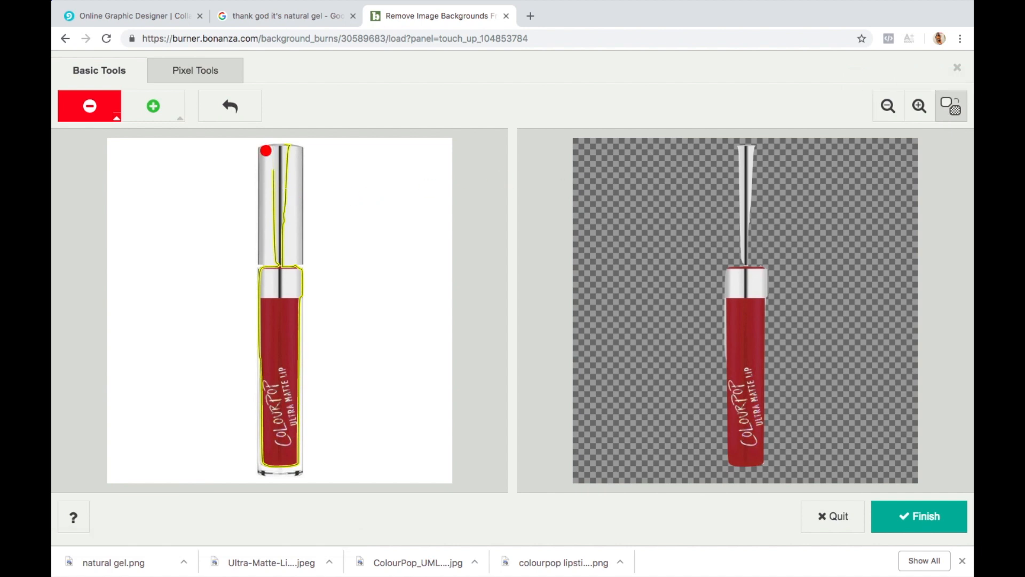
click(173, 117)
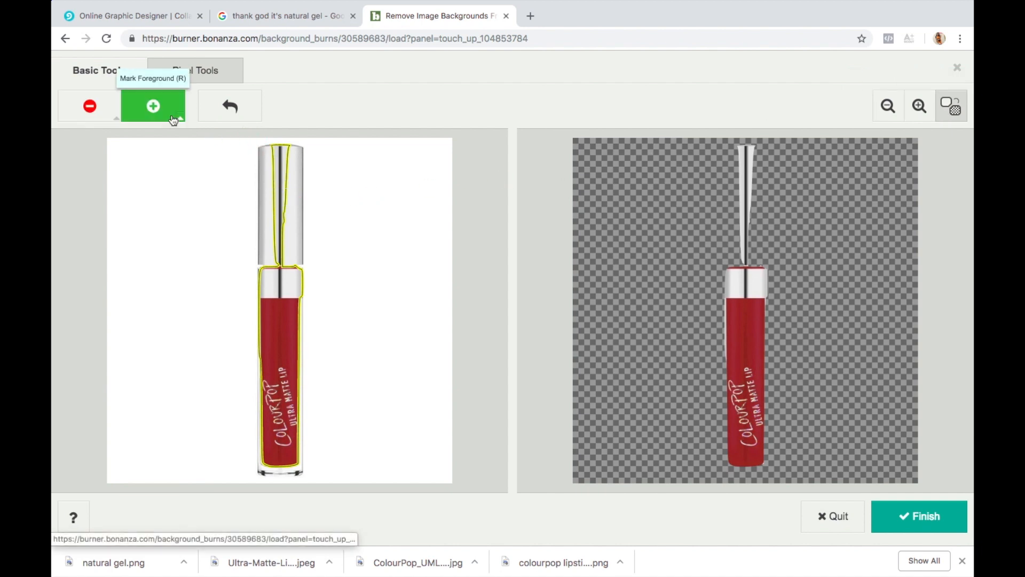
mouse_move(269, 159)
mouse_down()
mouse_move(268, 351)
mouse_move(254, 387)
mouse_move(267, 464)
mouse_move(288, 465)
mouse_move(294, 408)
mouse_move(298, 144)
mouse_move(255, 143)
mouse_move(257, 196)
mouse_move(269, 176)
mouse_move(266, 234)
mouse_move(281, 158)
mouse_move(272, 161)
mouse_move(286, 289)
mouse_move(288, 206)
mouse_move(268, 344)
mouse_move(282, 412)
mouse_move(283, 352)
mouse_move(284, 404)
mouse_up()
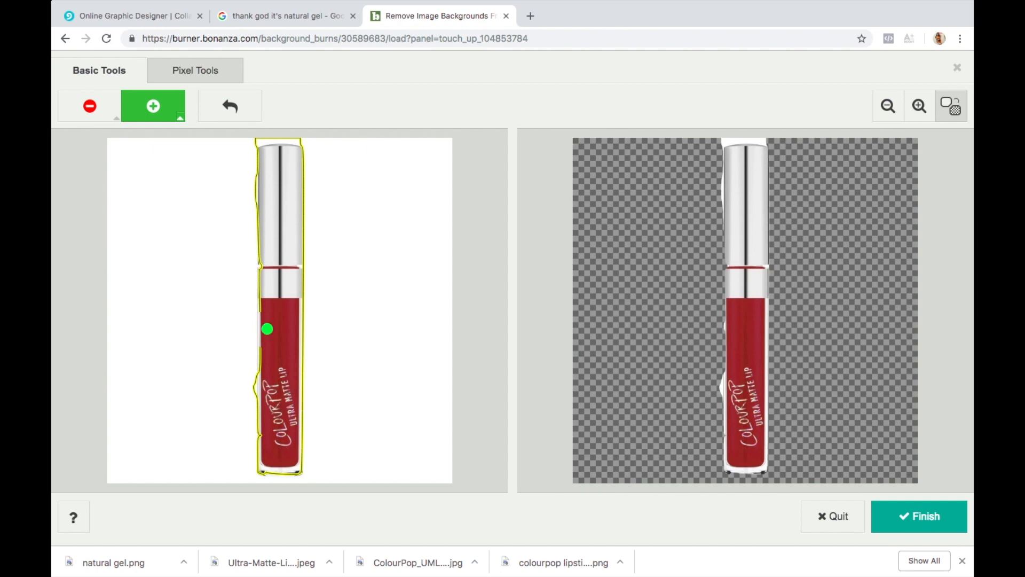
Step: Mark the white areas above and along the tube's left side as background with the medium brush, and undo the stroke along its right edge
click(116, 118)
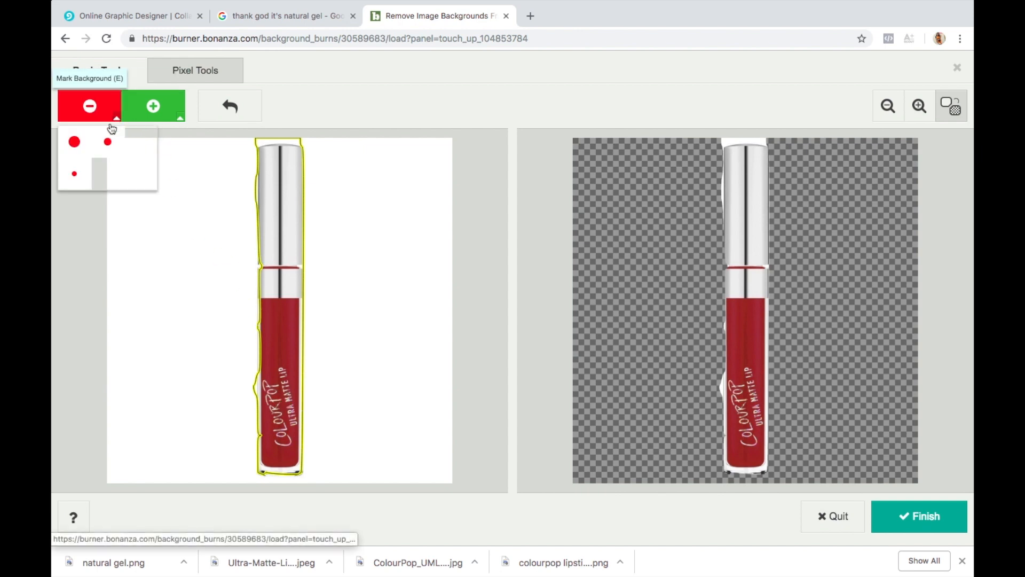
click(107, 142)
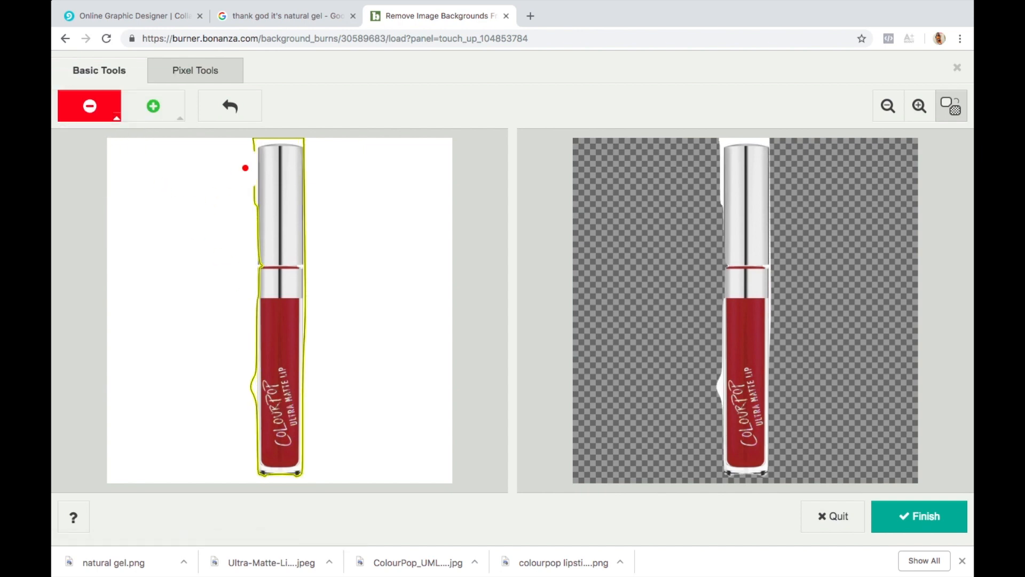
mouse_move(248, 207)
mouse_down()
mouse_move(251, 138)
mouse_move(308, 142)
mouse_up()
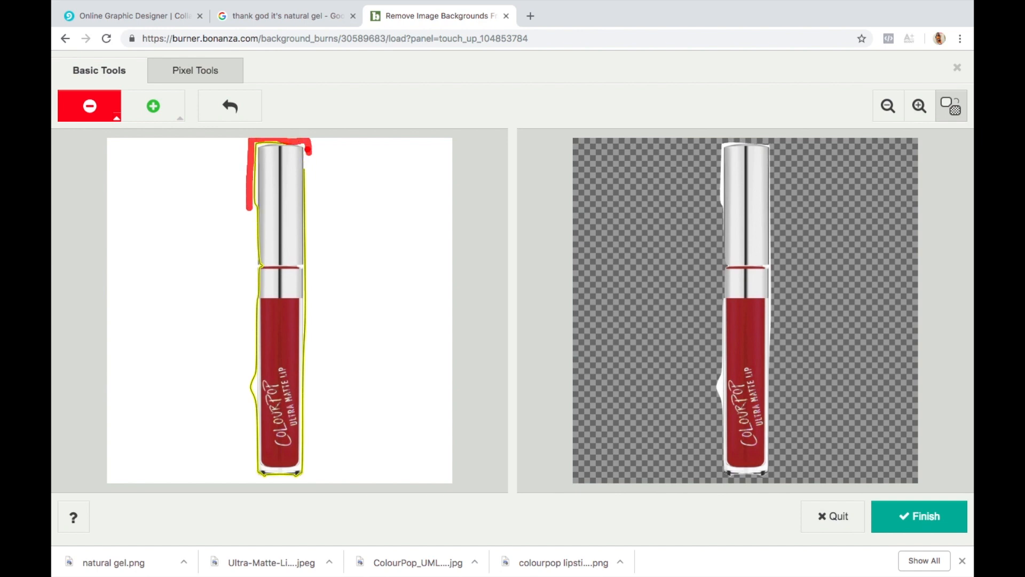
drag(254, 184, 242, 443)
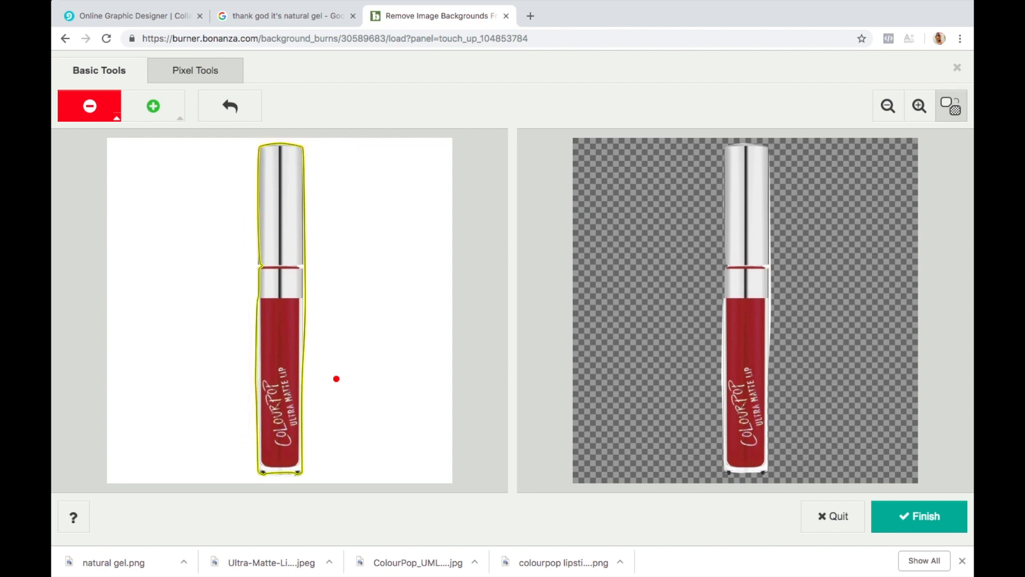
drag(313, 348, 301, 300)
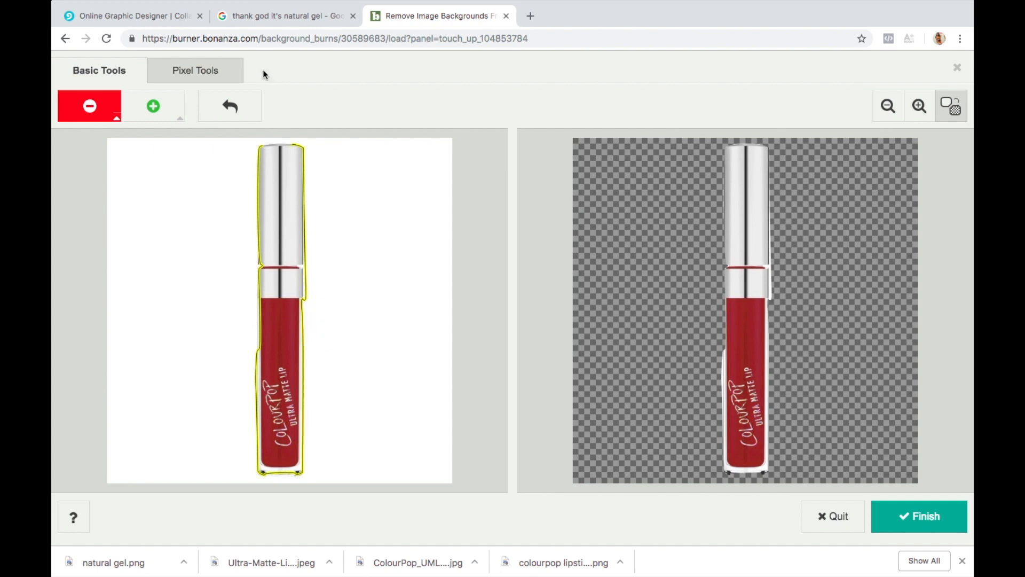
click(238, 106)
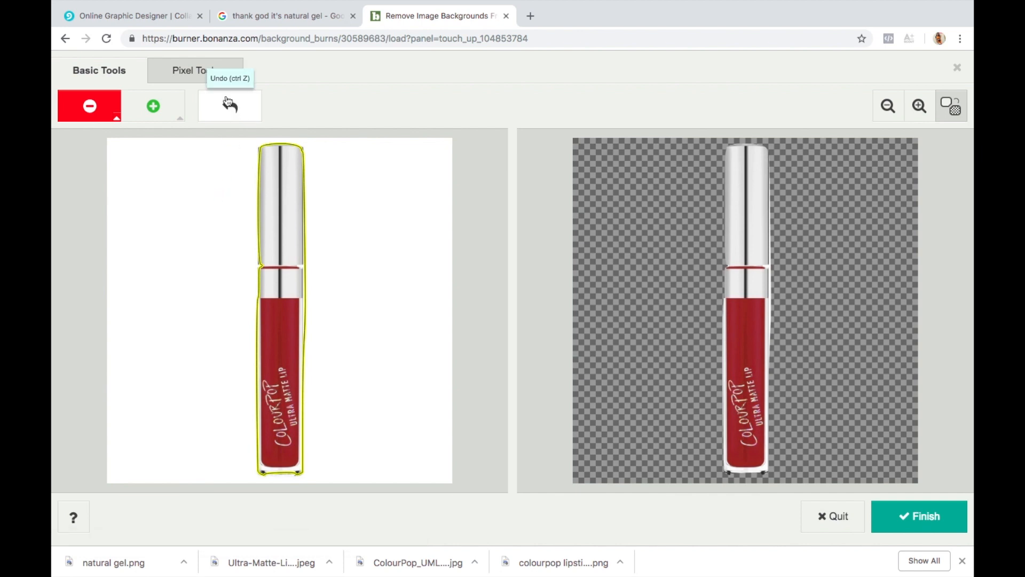
Step: Erase the leftover white fringe along the tube's right edge with the smallest pixel-level background eraser
click(219, 77)
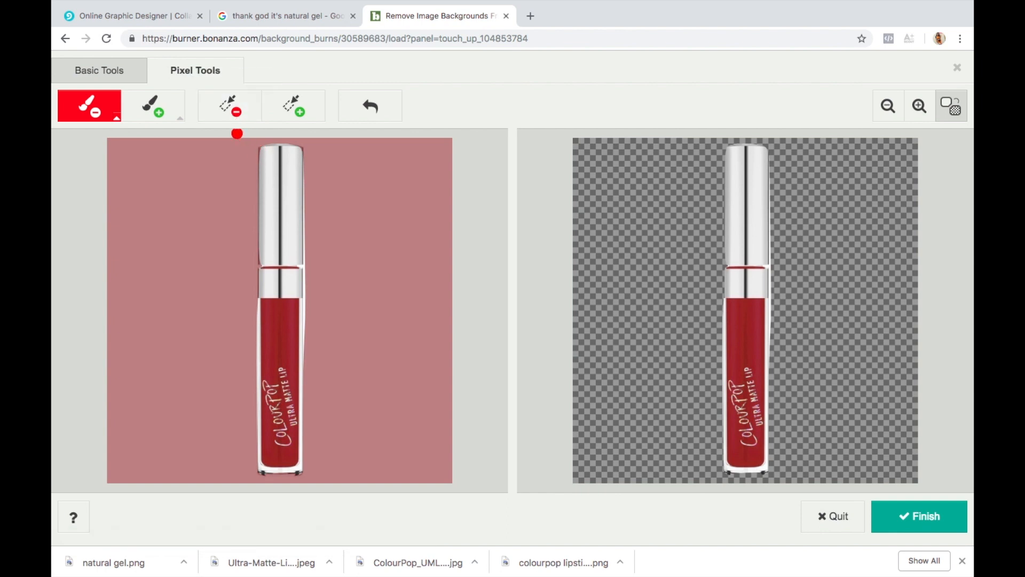
click(117, 118)
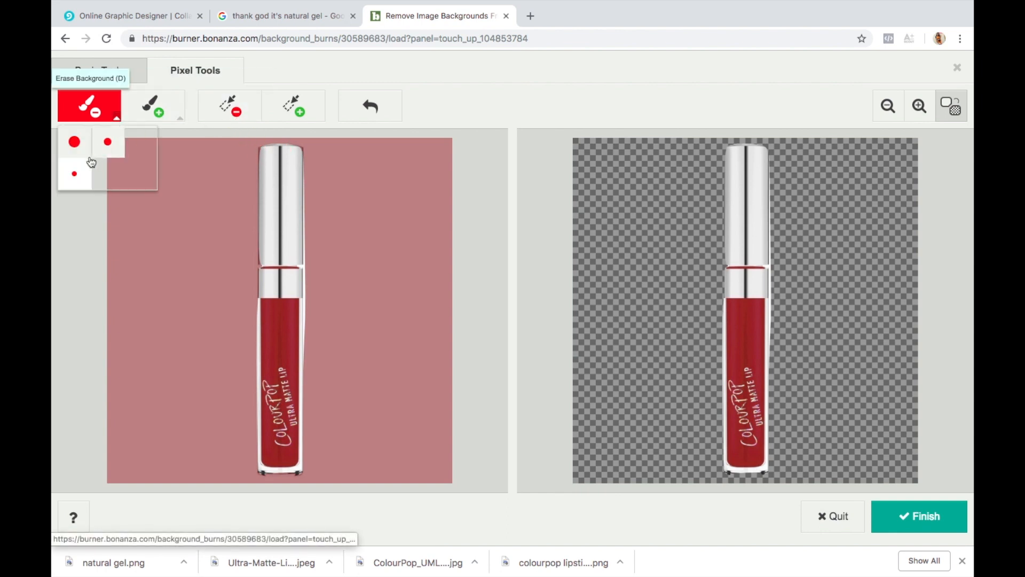
click(74, 173)
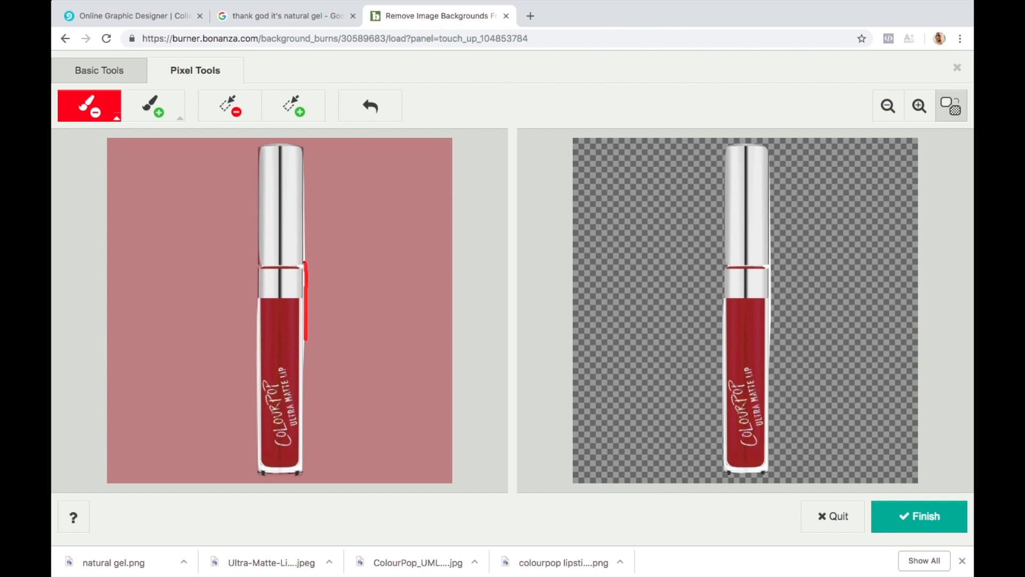
scroll(303, 263, up, 4)
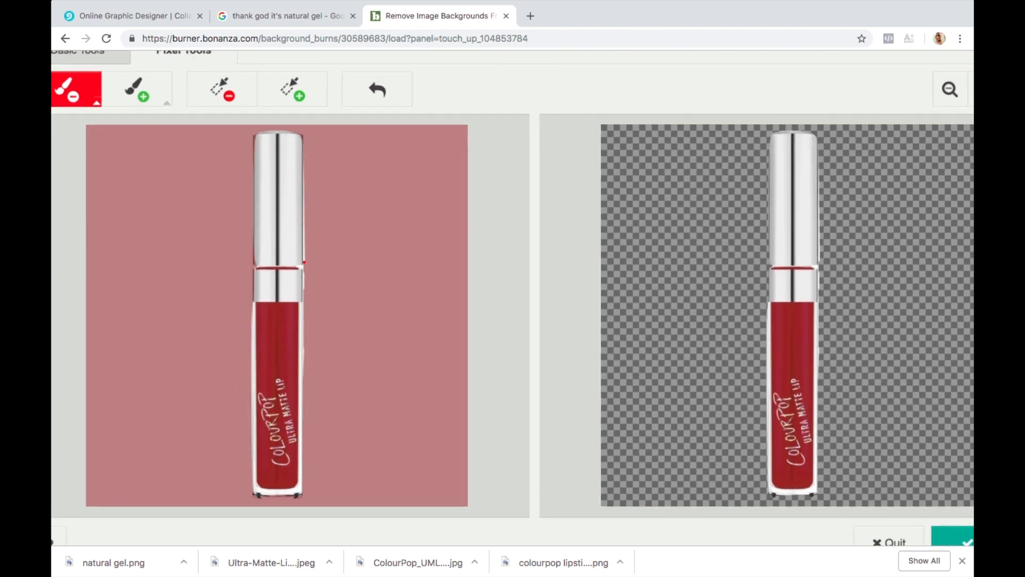
scroll(304, 262, down, 4)
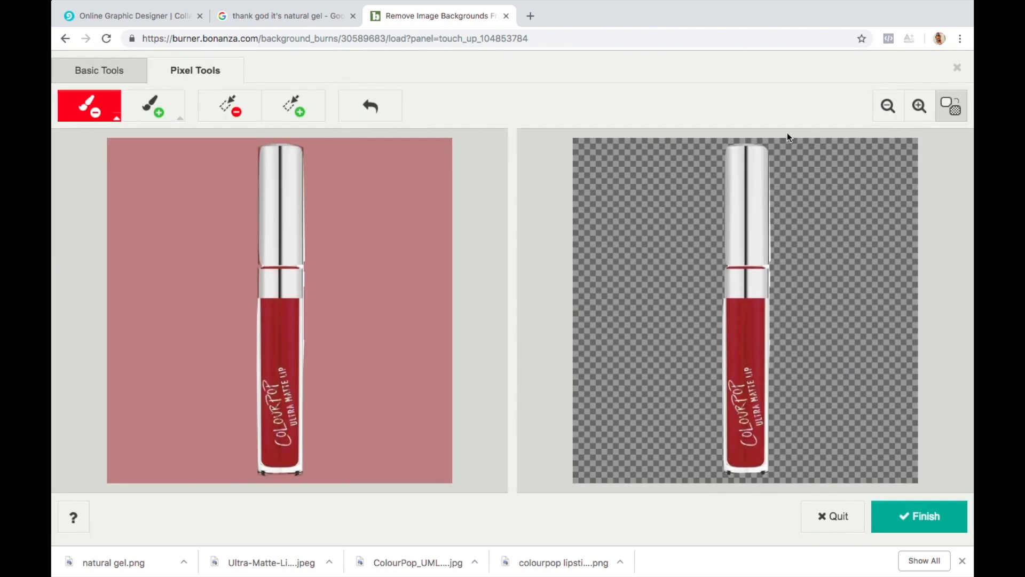
Step: Inspect the cutout's edges up close, finish the touch-up and download the lipstick image as a PNG
click(923, 106)
click(925, 109)
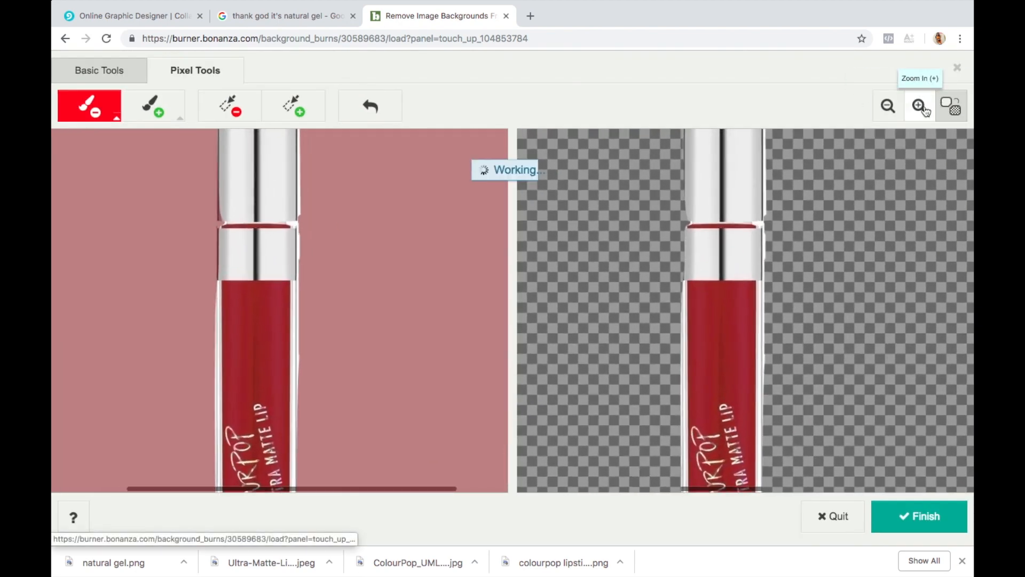
click(918, 113)
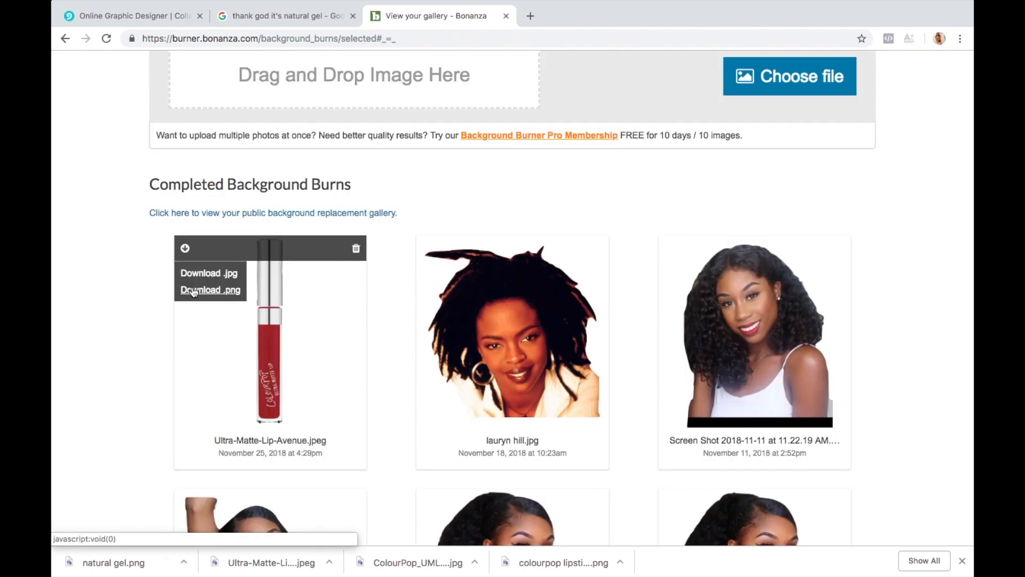
click(193, 292)
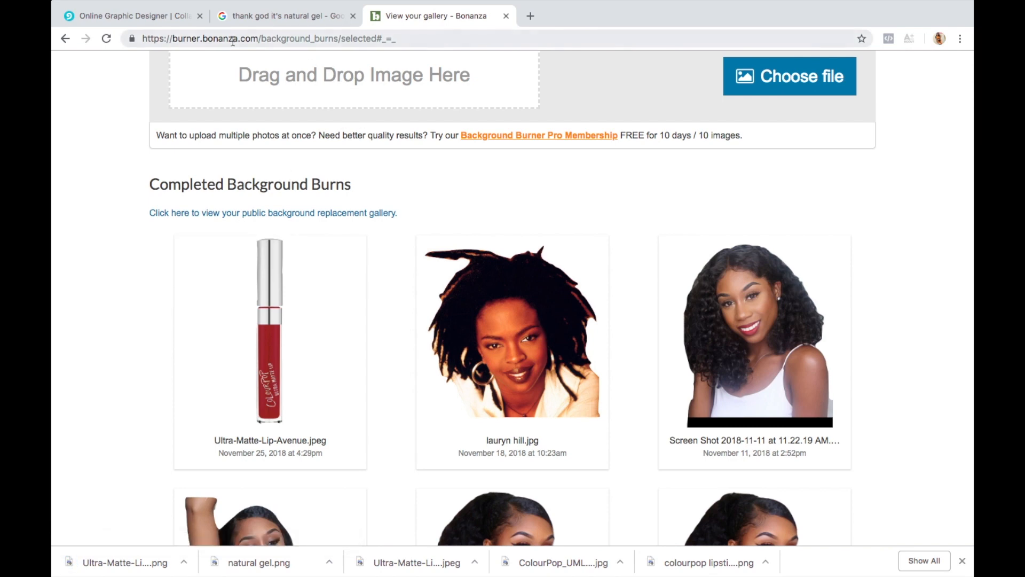
Step: Return to the FotoJet design and add colourpop lipstick.png and natural gel.png to its photo library
click(148, 18)
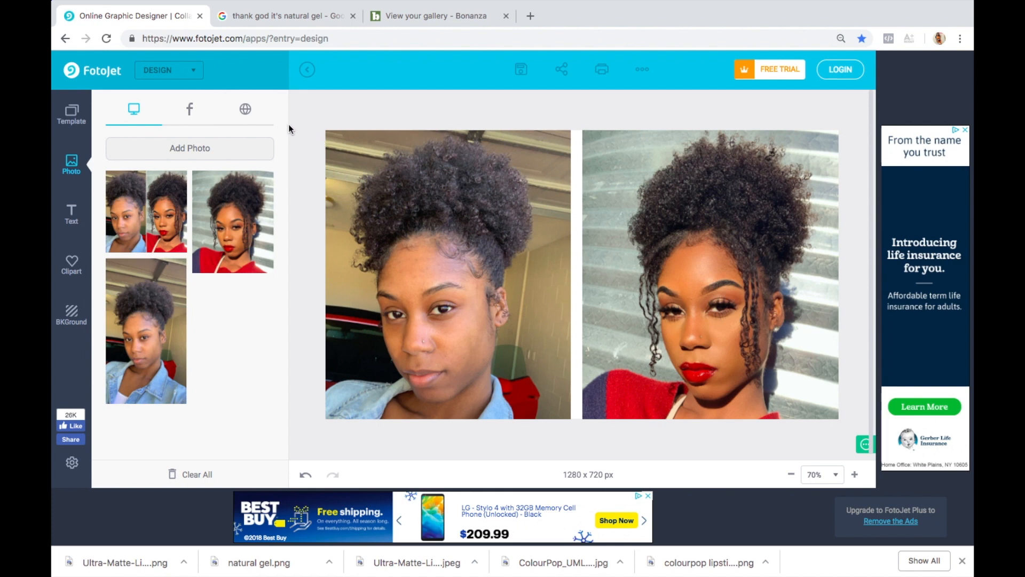
click(249, 156)
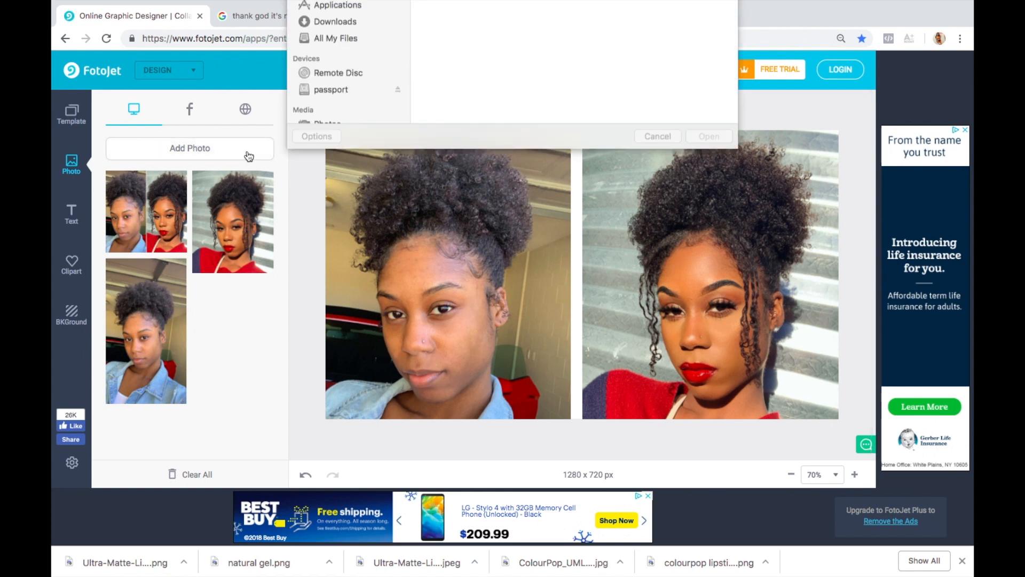
click(459, 76)
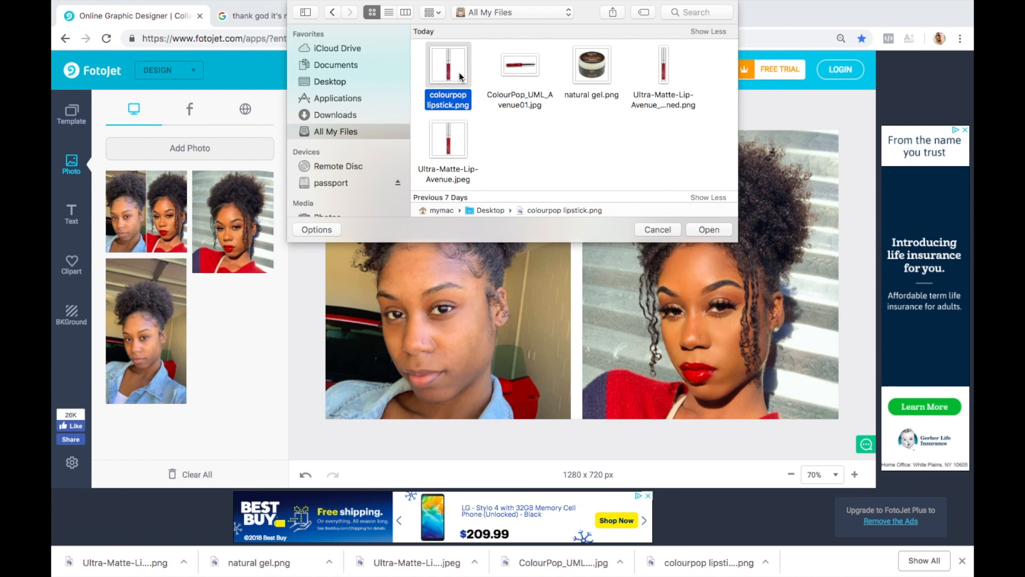
double_click(459, 76)
click(249, 154)
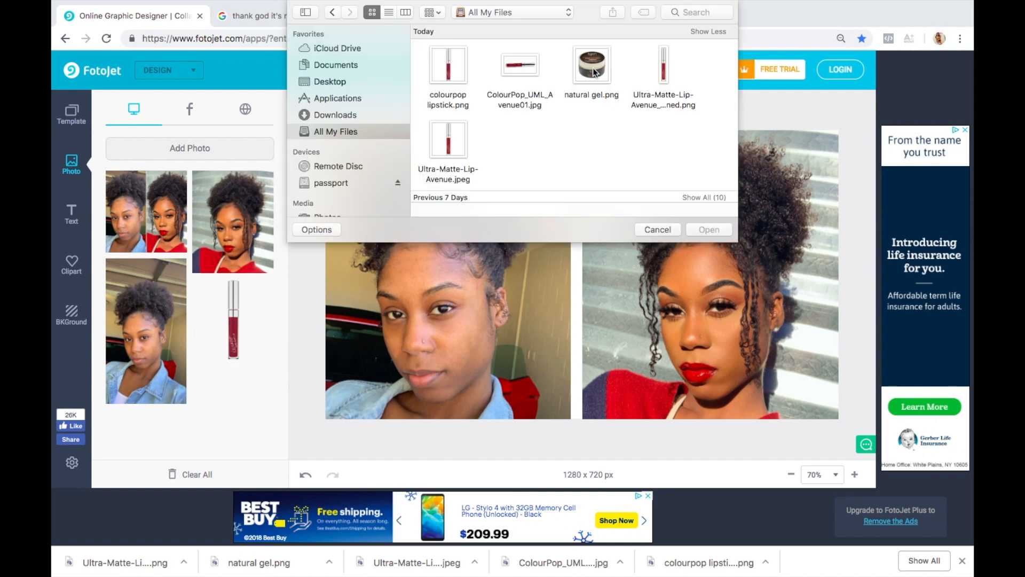
double_click(592, 68)
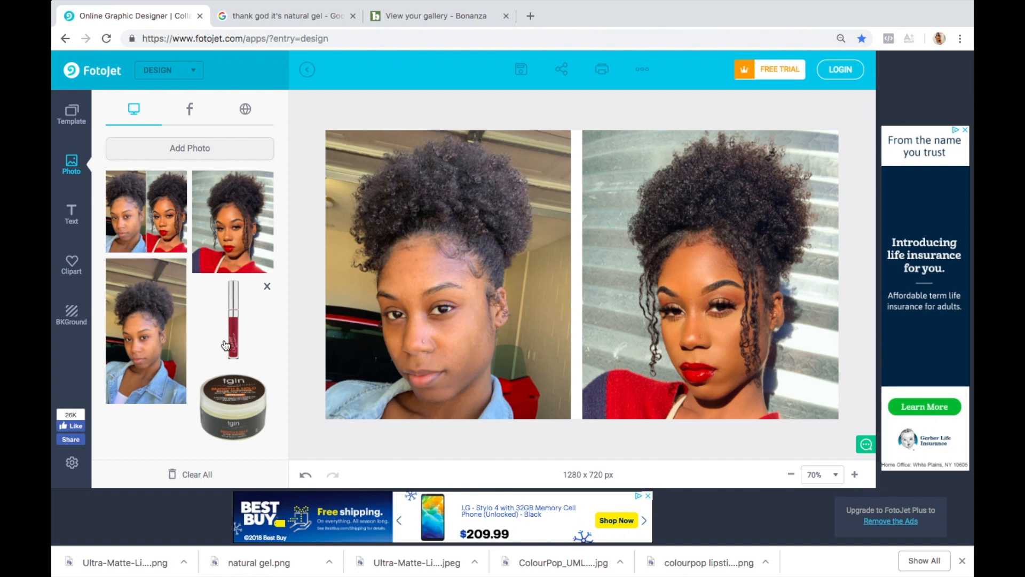
Step: Place the lipstick on the canvas, tilt it clockwise, enlarge it and position it between the two faces
drag(231, 346, 524, 305)
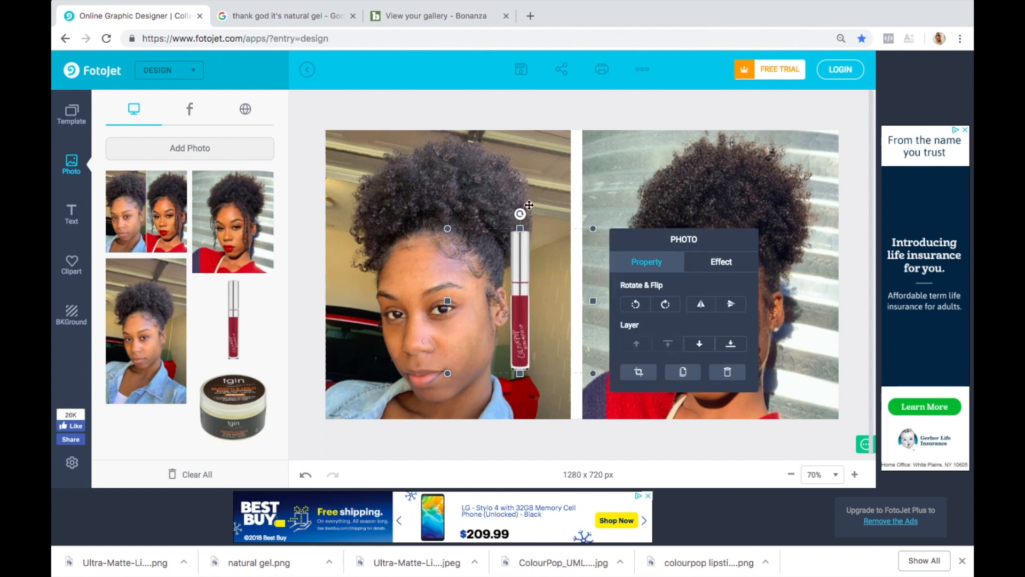
drag(519, 214, 550, 219)
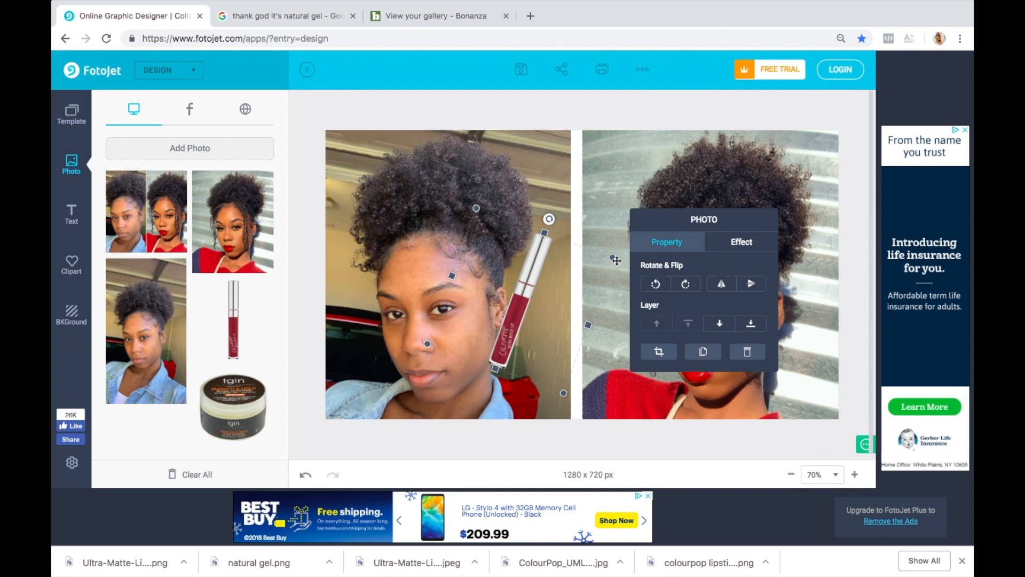
drag(612, 259, 758, 205)
drag(606, 223, 573, 247)
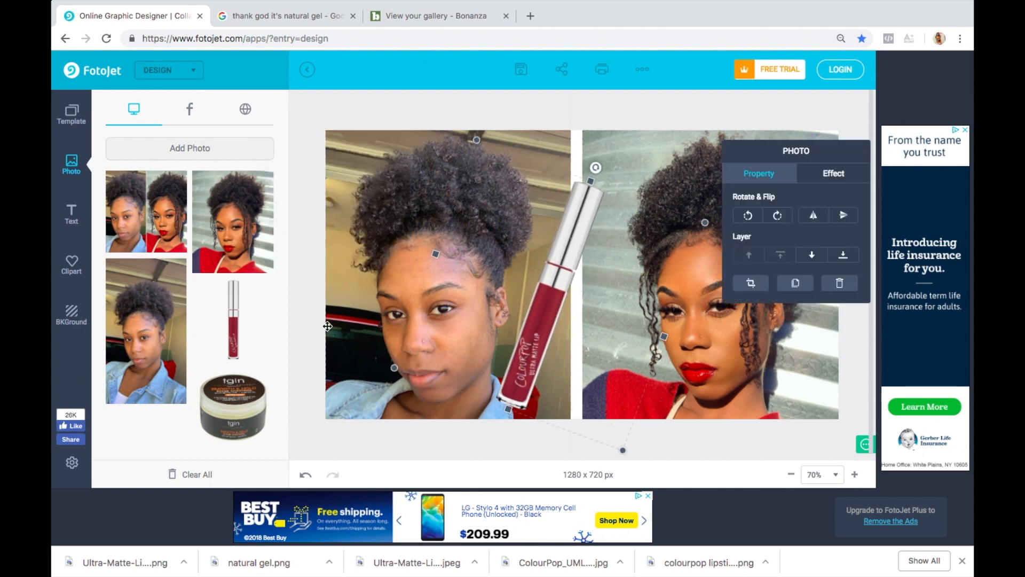
Step: Add the tgin gel jar to the canvas and place it low in the centre, beside the lipstick
click(309, 302)
click(246, 395)
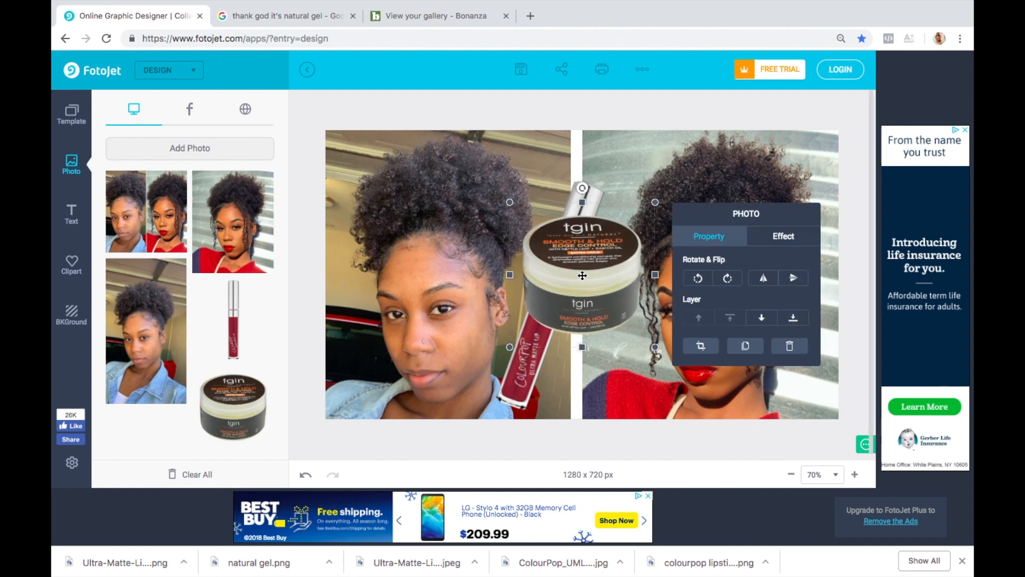
drag(575, 282, 613, 355)
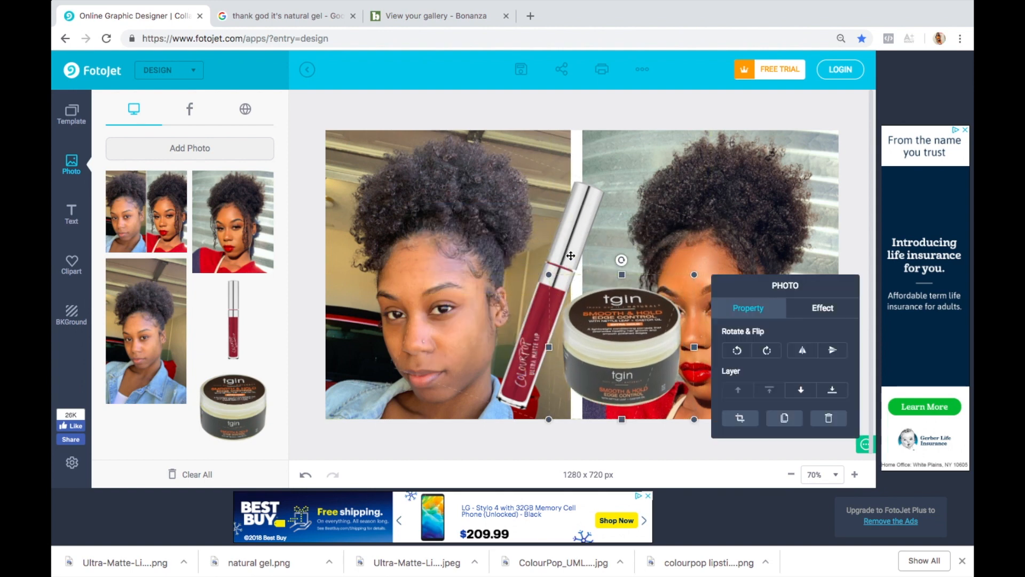
Step: Shrink the lipstick slightly and move it to the lower-right corner of the after photo
drag(565, 261, 584, 221)
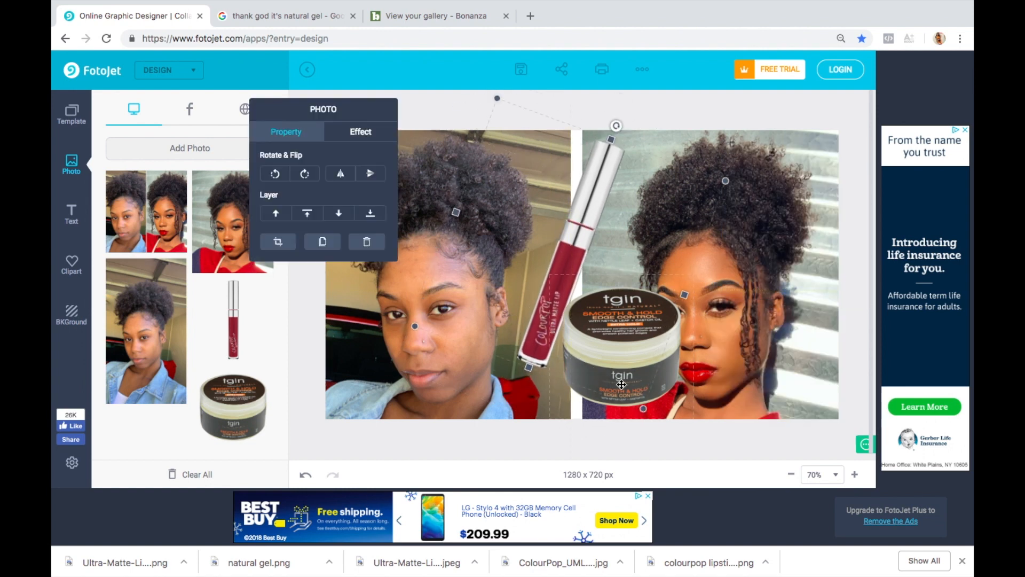
drag(645, 410, 637, 366)
drag(554, 259, 799, 355)
Step: Move the gel jar to the top centre between the two photos and make it slightly smaller
click(640, 367)
drag(641, 368, 595, 243)
drag(646, 129, 629, 149)
drag(580, 196, 596, 168)
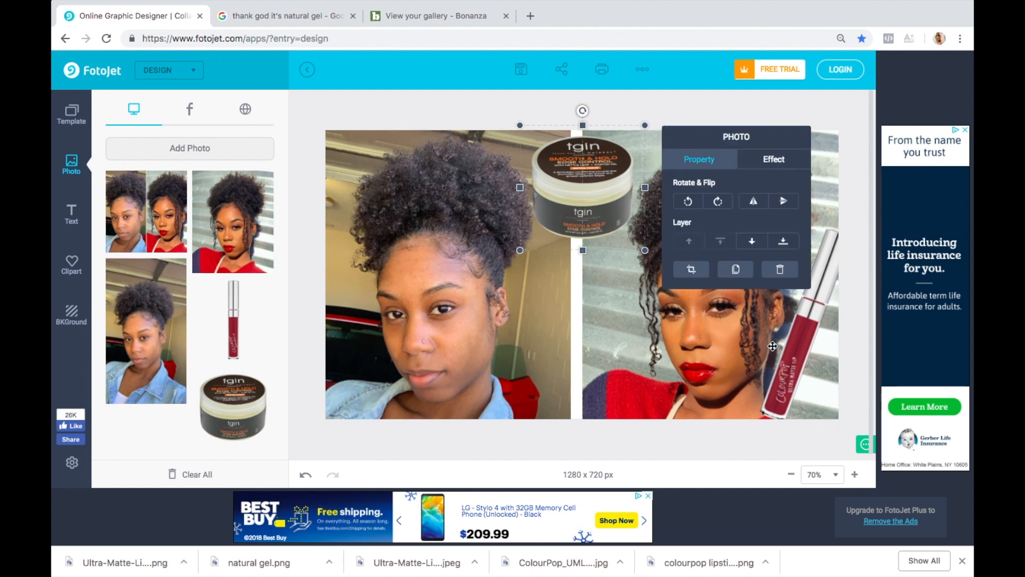
Step: Move the lipstick to the lower centre beneath the gel jar and shrink it to fit between the faces
drag(793, 355, 572, 361)
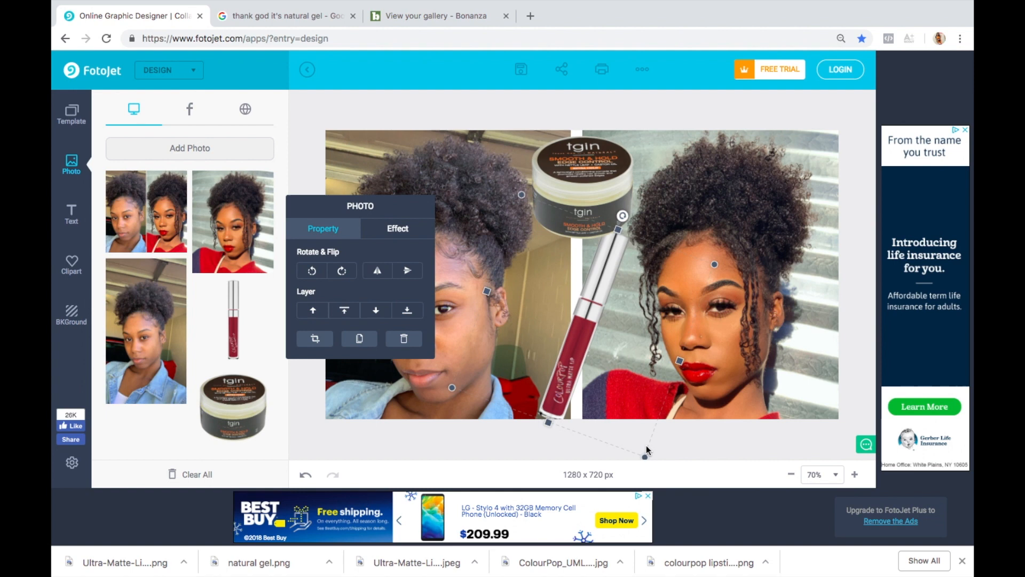
drag(644, 460, 631, 425)
drag(570, 335, 576, 357)
Step: Add a text in the white Fugaz One style with grey outline, reading "Trying A Natural Gel"
click(70, 219)
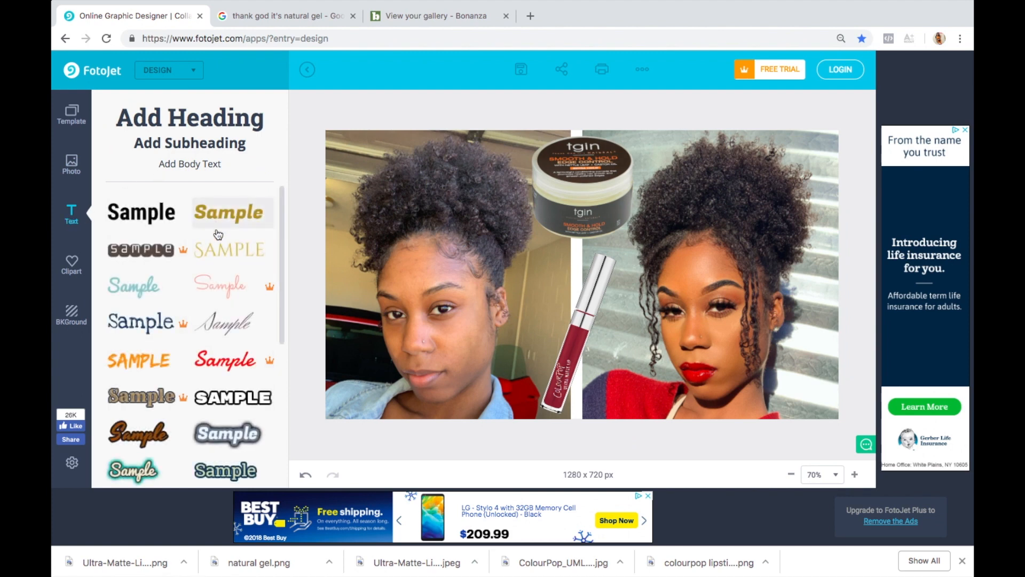
scroll(216, 292, down, 1)
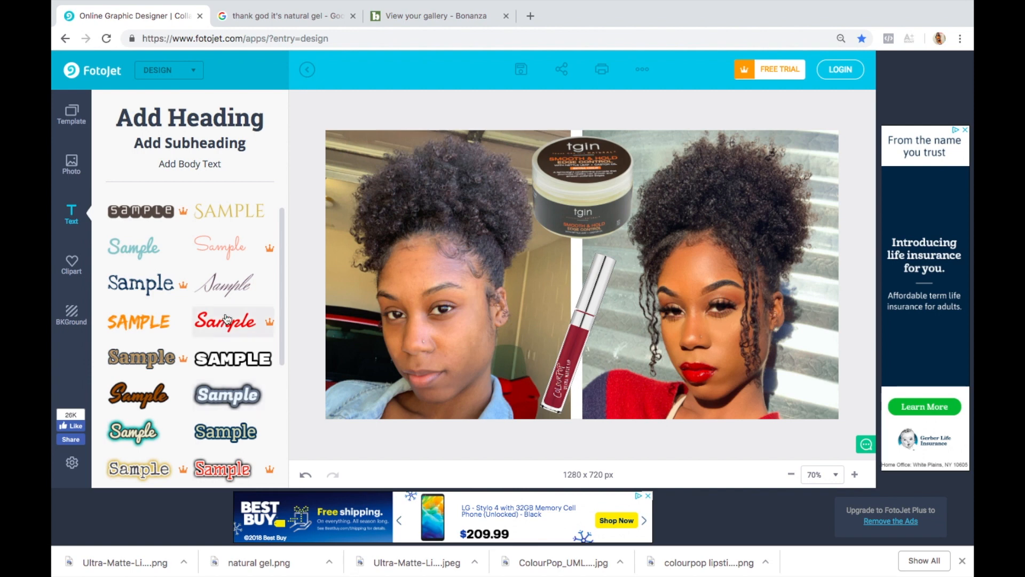
click(228, 395)
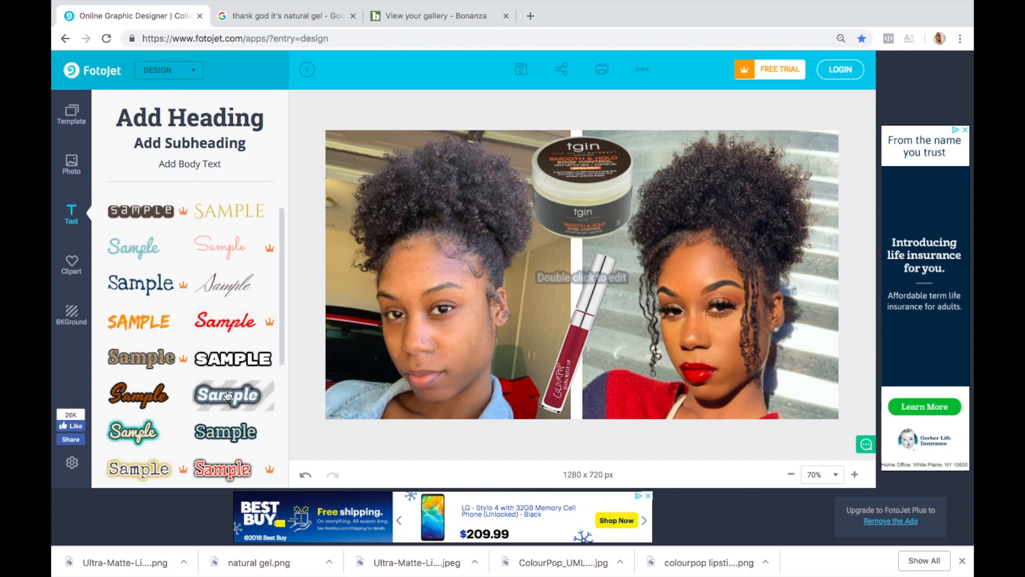
click(571, 277)
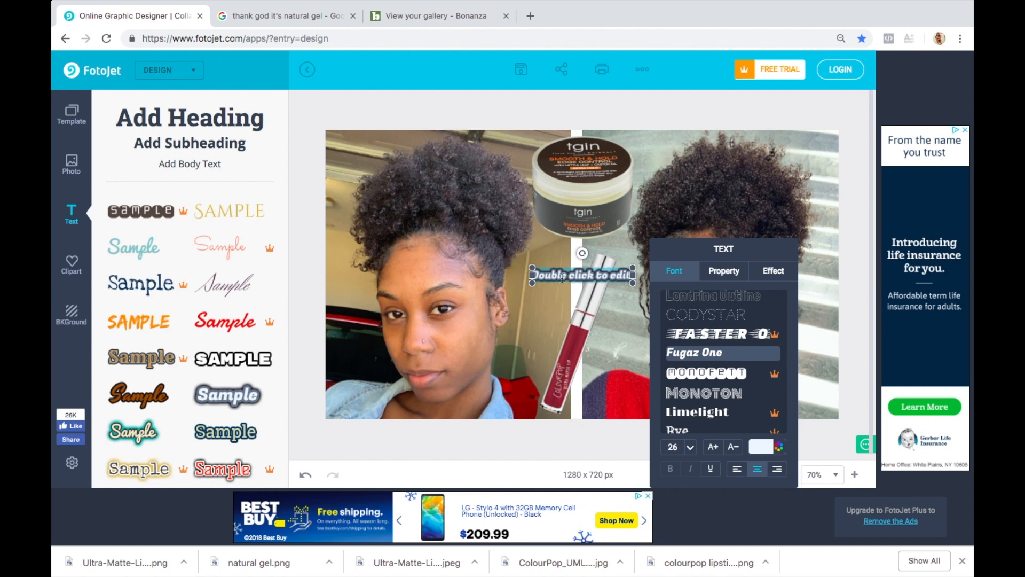
click(536, 319)
drag(561, 277, 376, 396)
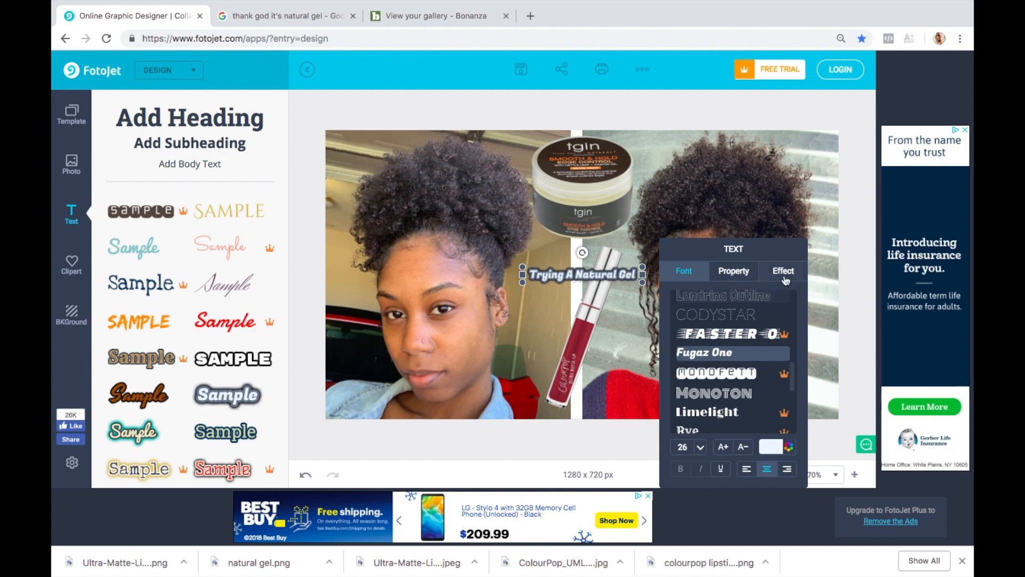
Step: Change the text's outline colour to dark red
click(783, 273)
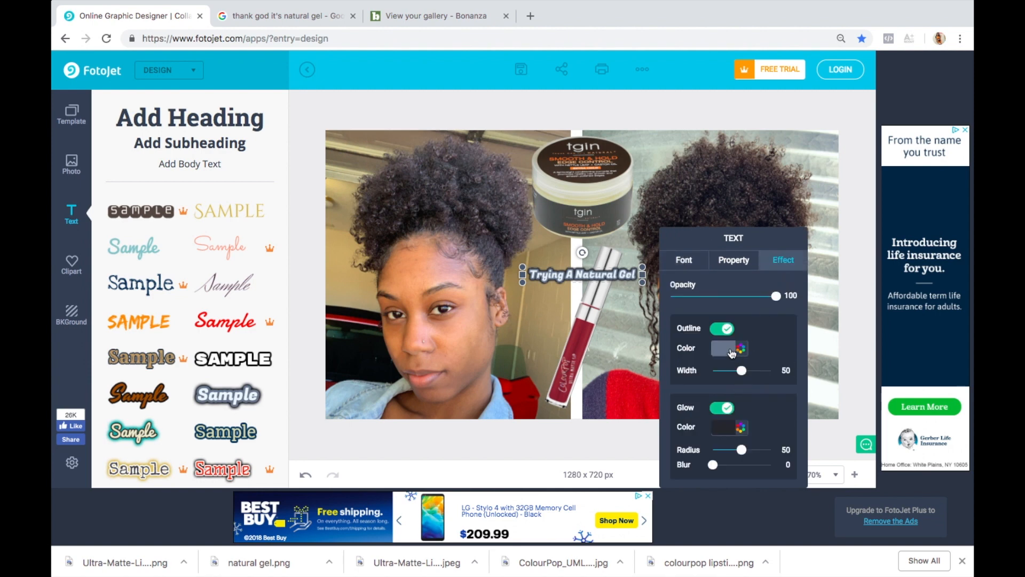
click(732, 350)
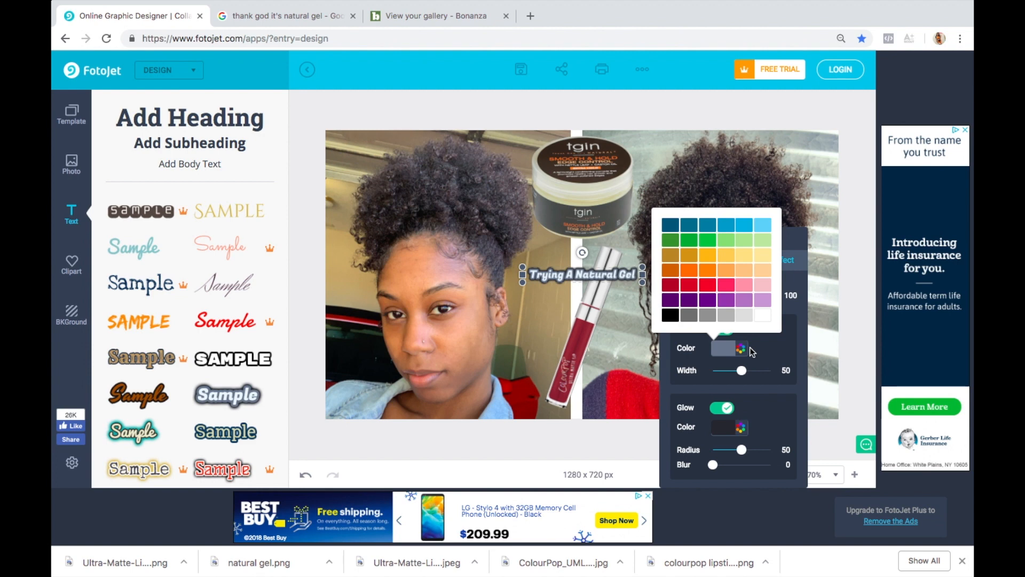
click(671, 290)
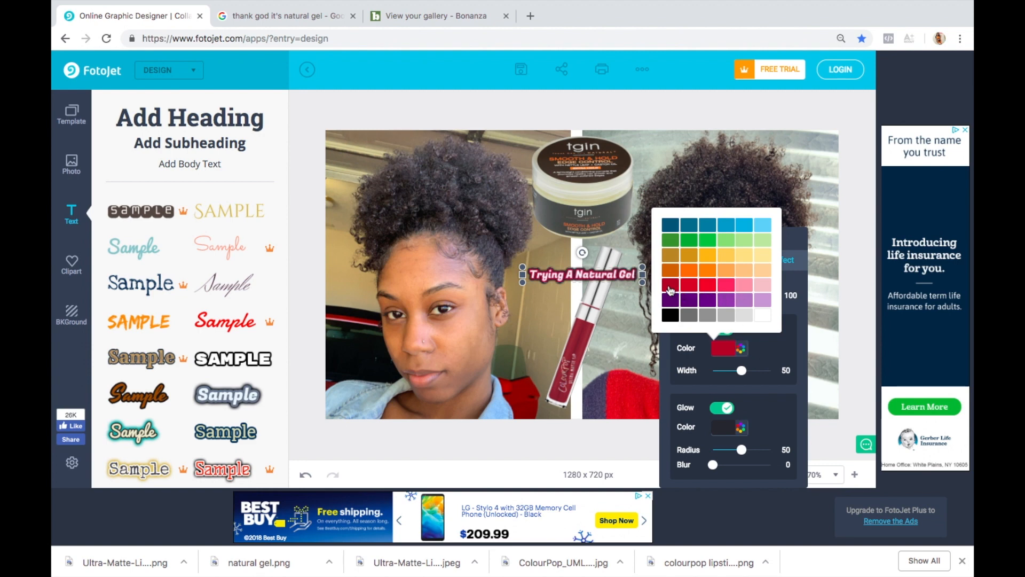
click(773, 343)
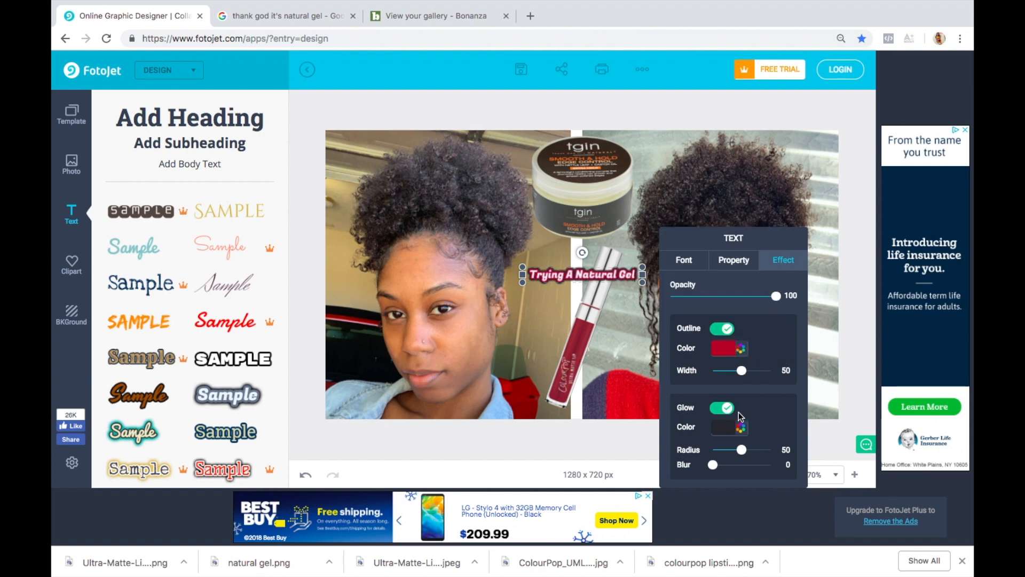
Step: Set the text's glow colour to black with a blur of about 23
click(725, 433)
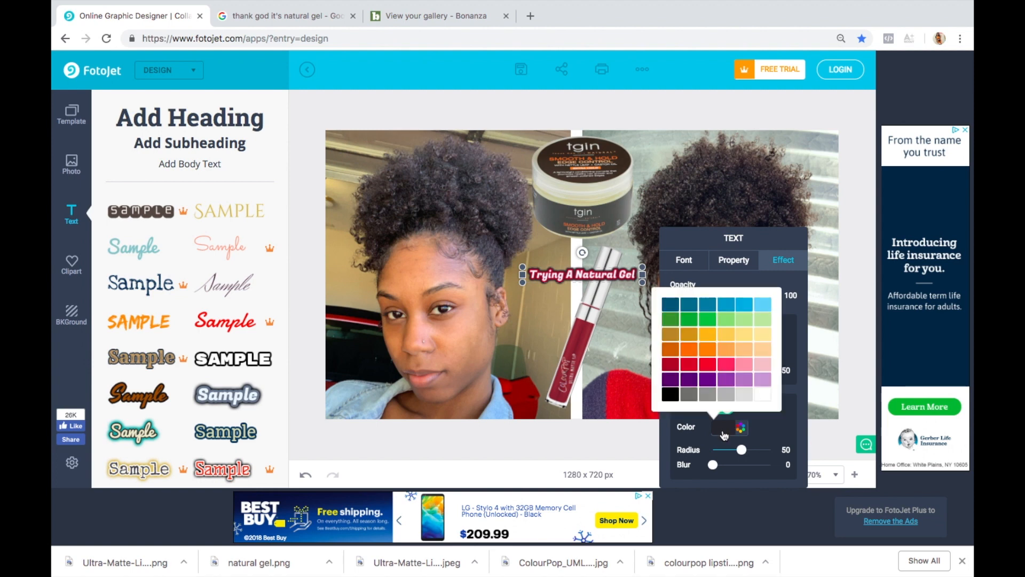
click(671, 395)
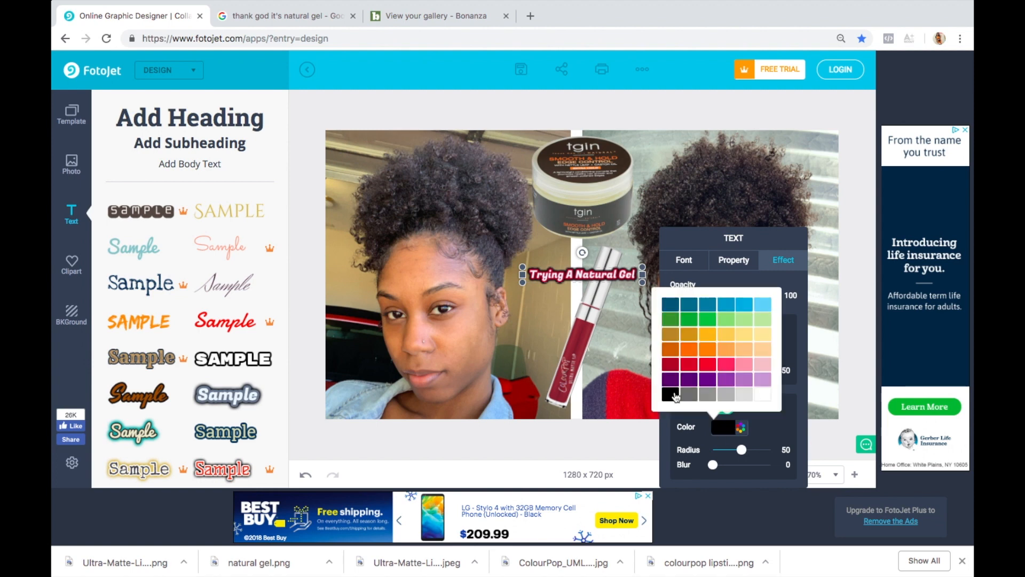
click(781, 423)
drag(713, 465, 729, 465)
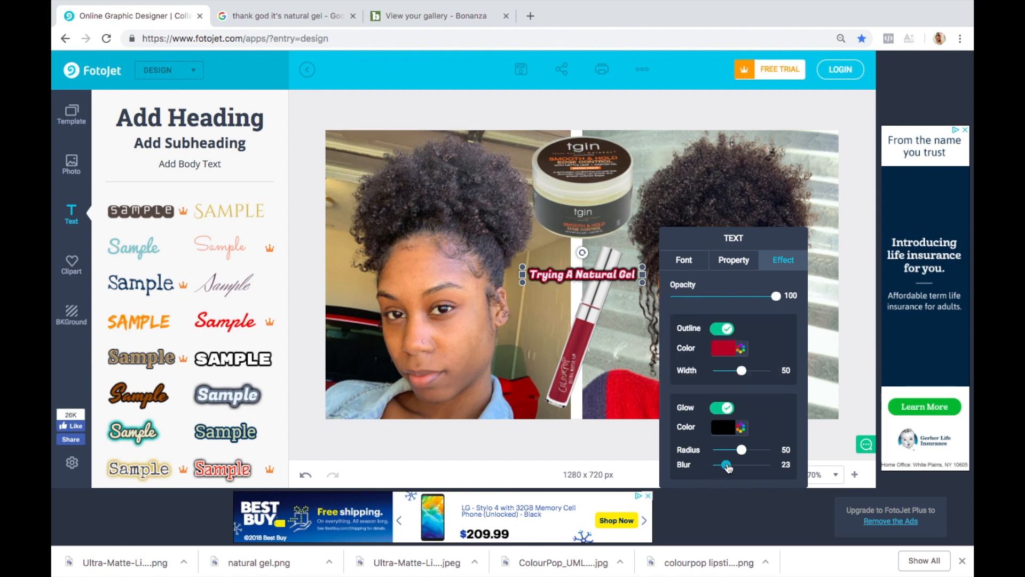
Step: Increase the font size of the "Trying A Natural Gel" text to 36
click(686, 261)
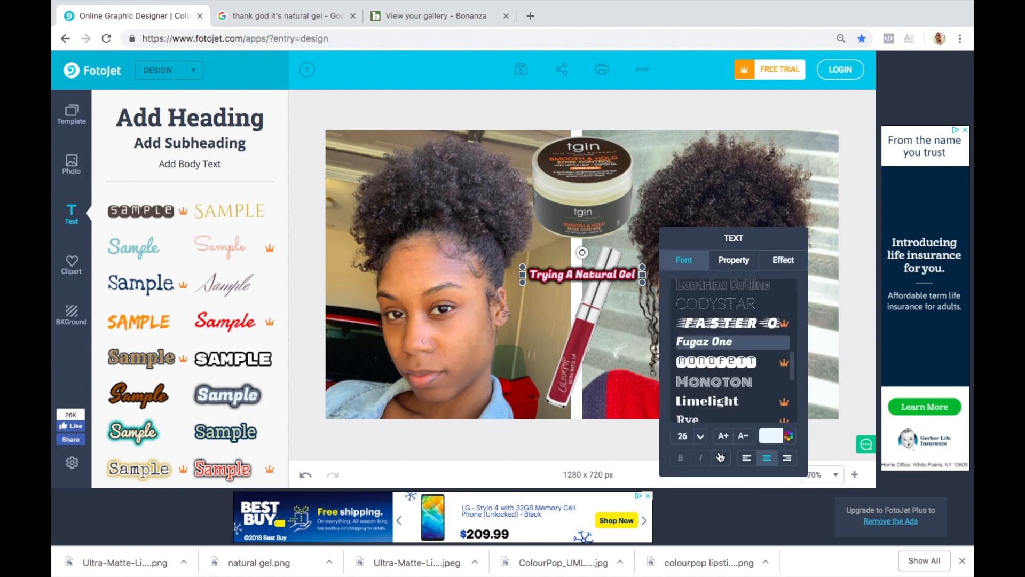
click(726, 437)
click(726, 436)
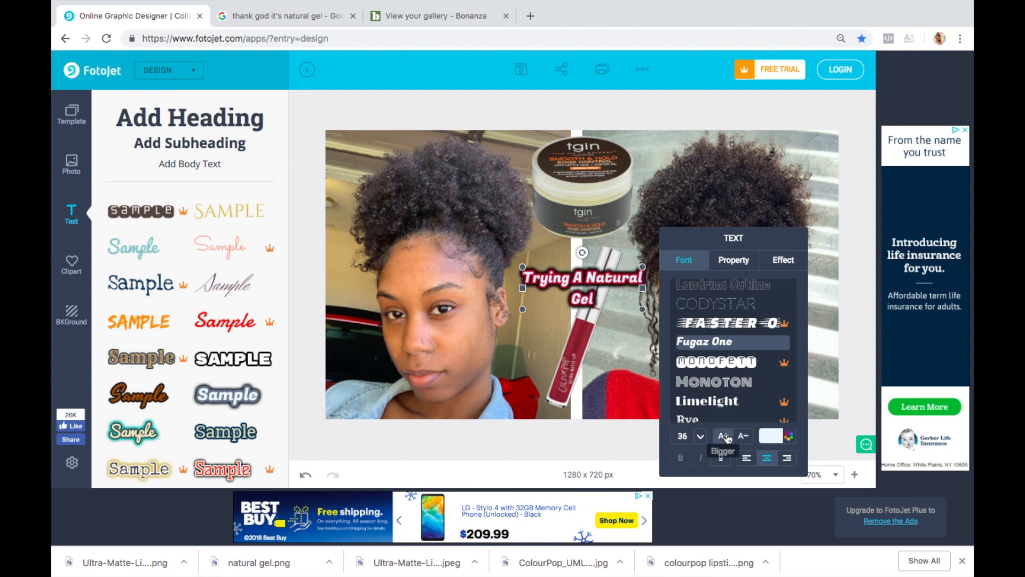
Step: Set the font size of the "Trying A Natural Gel" text to 48 and move it up over the before photo
click(726, 437)
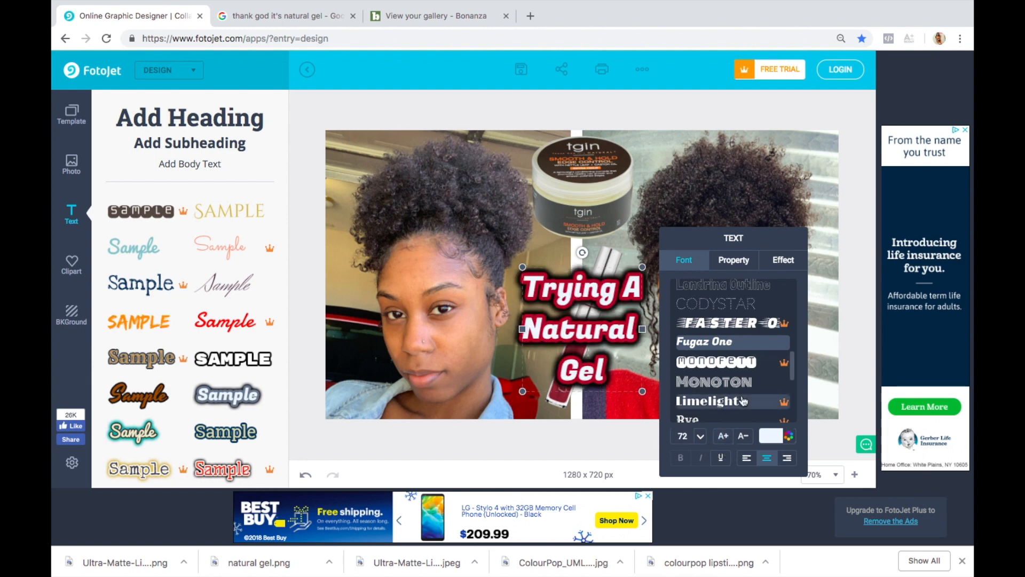
click(742, 435)
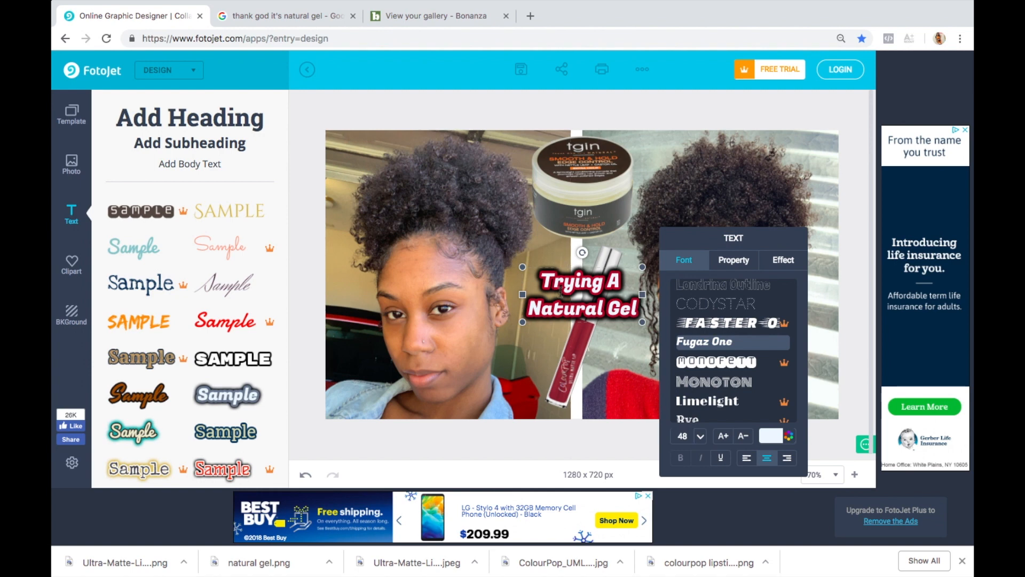
click(555, 348)
click(572, 306)
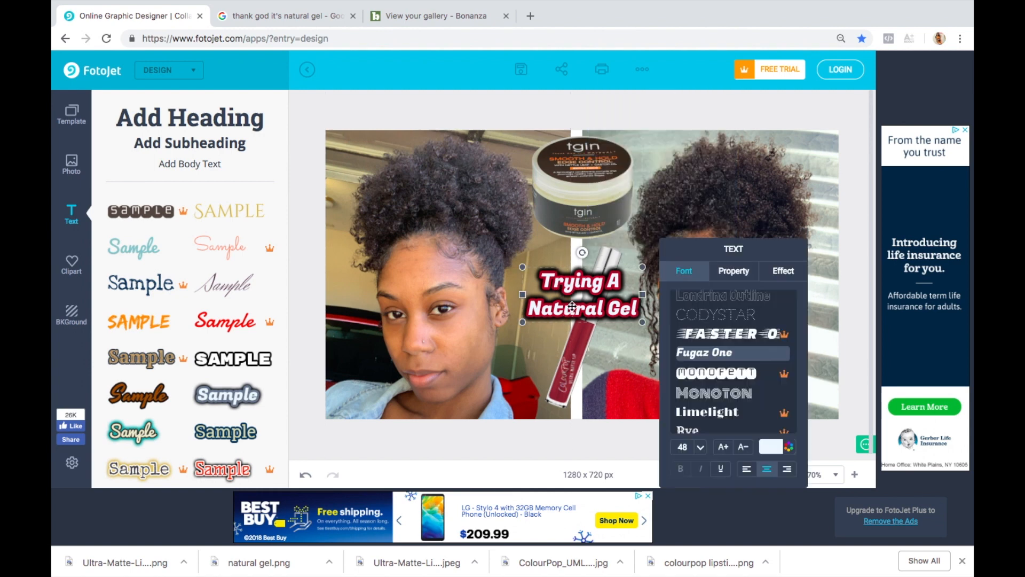
drag(572, 306, 399, 192)
drag(406, 146, 376, 142)
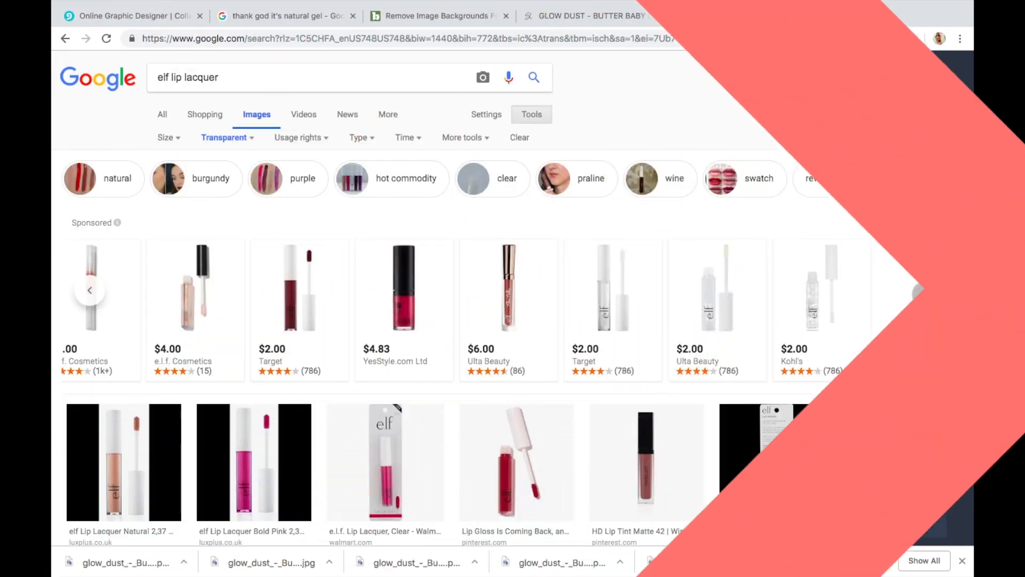
Step: Remove the Transparent filter from the "elf lip lacquer" image search and save the e.l.f. Lip Lacquer Clear picture from Target
click(251, 138)
click(241, 159)
scroll(348, 283, down, 2)
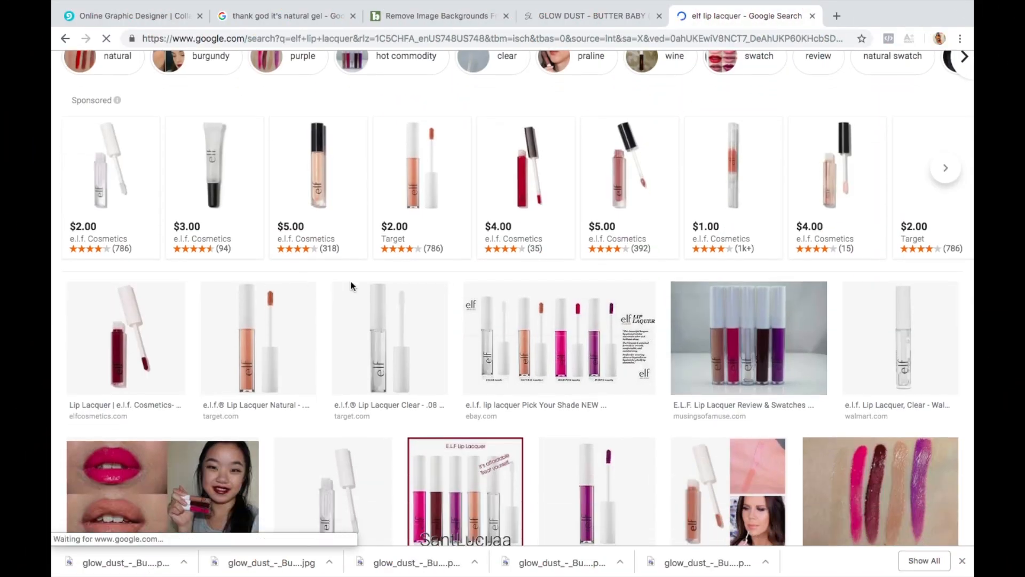
click(397, 326)
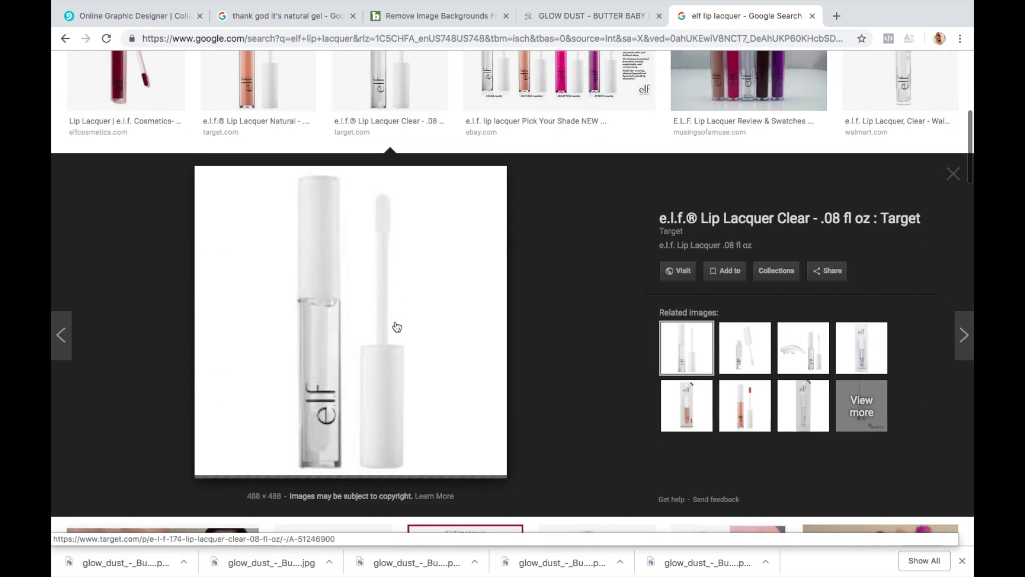
right_click(407, 287)
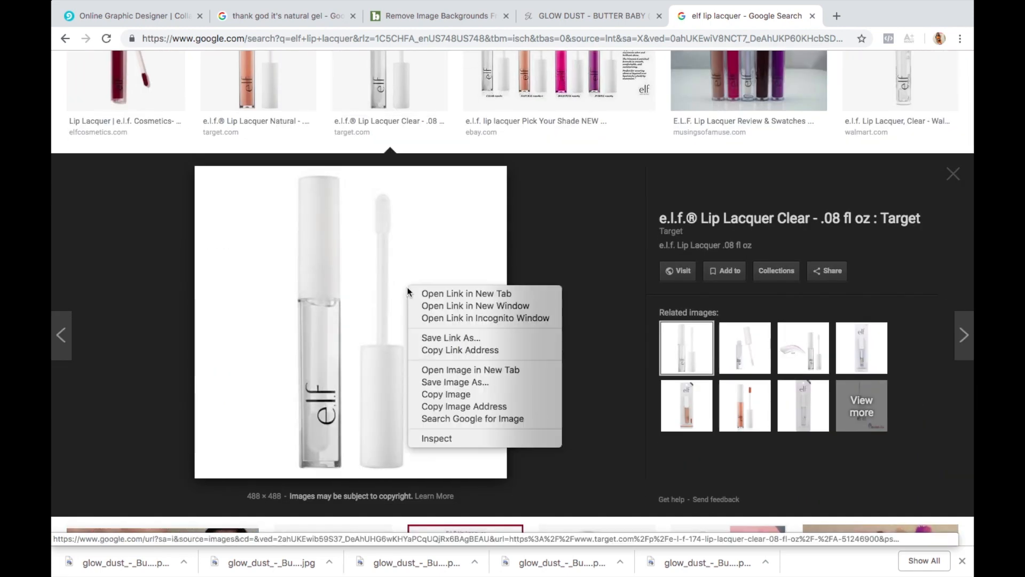
click(428, 384)
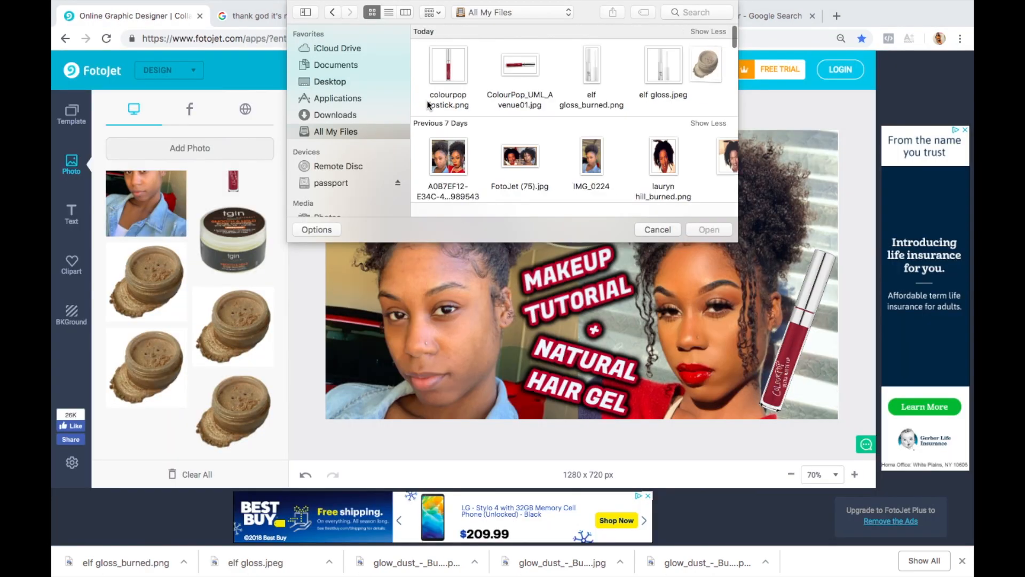
Step: Import elf gloss_burned.png, place it small in the lower-left corner of the thumbnail, and nudge the before photo slightly
double_click(592, 75)
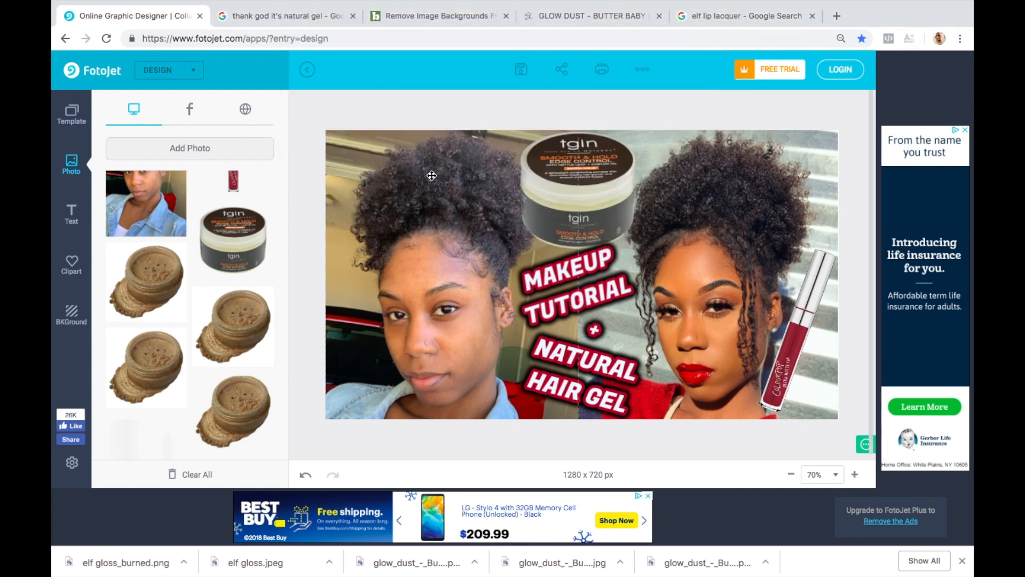
scroll(170, 403, down, 2)
click(161, 386)
click(596, 289)
drag(587, 306, 354, 394)
click(577, 321)
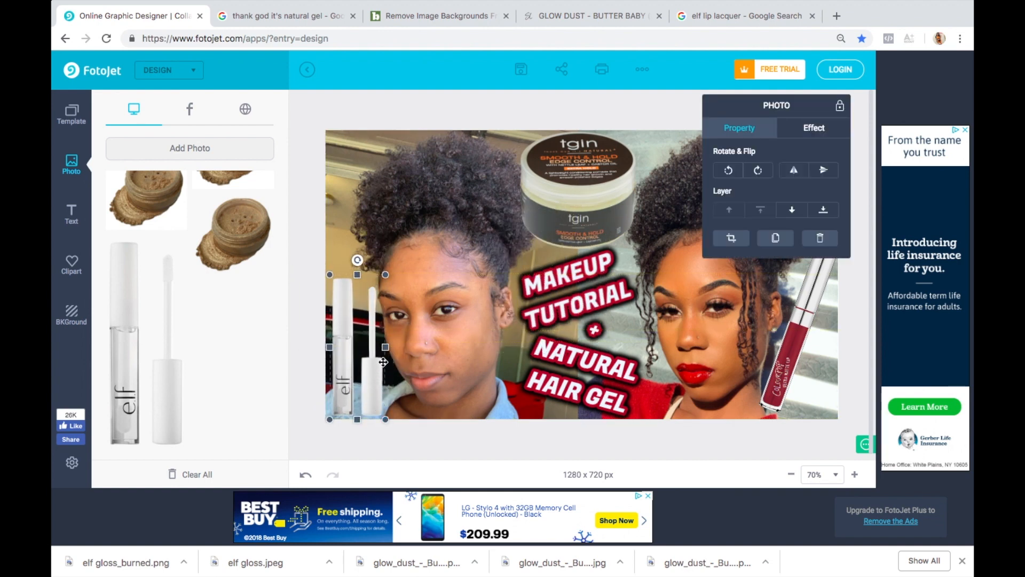
click(313, 446)
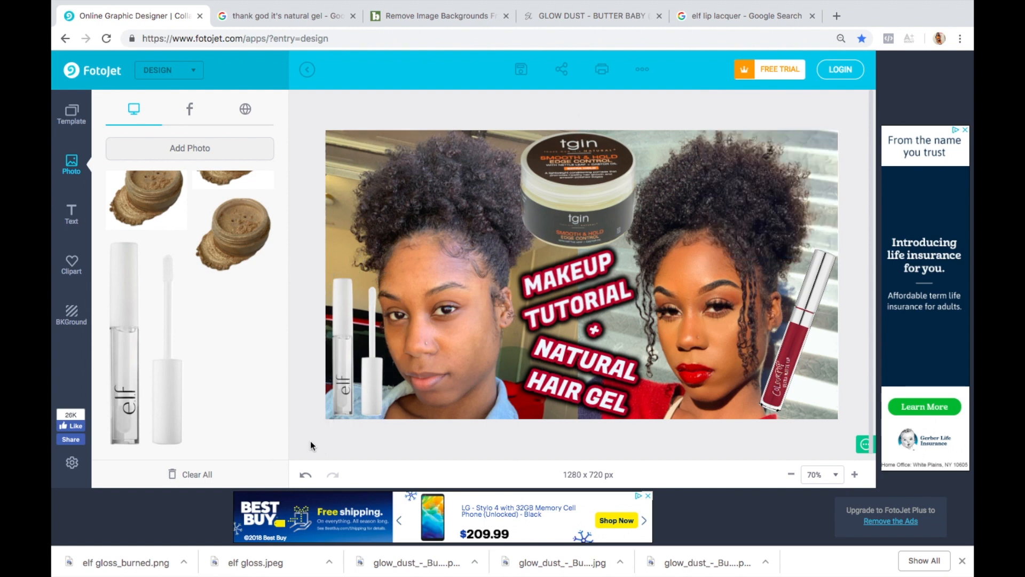
drag(429, 386, 431, 384)
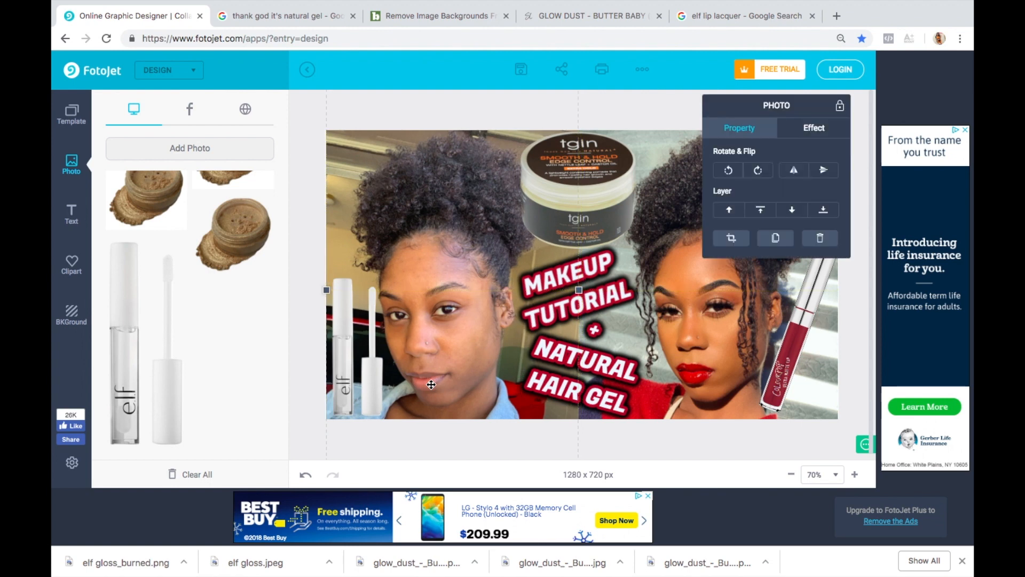
click(313, 414)
Step: Add an outlined square shape from the clipart to the thumbnail
click(74, 113)
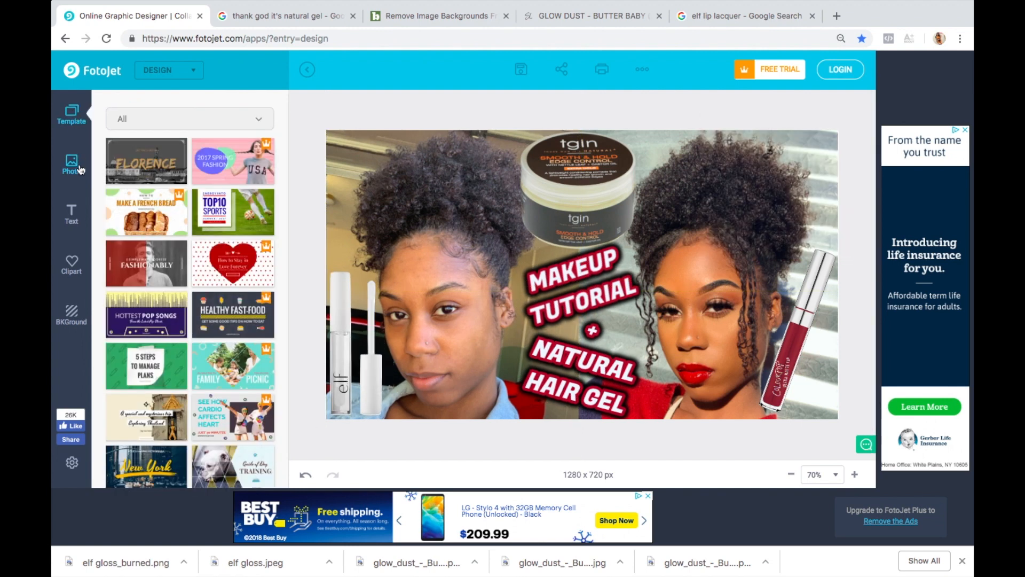
click(80, 249)
scroll(197, 229, down, 1)
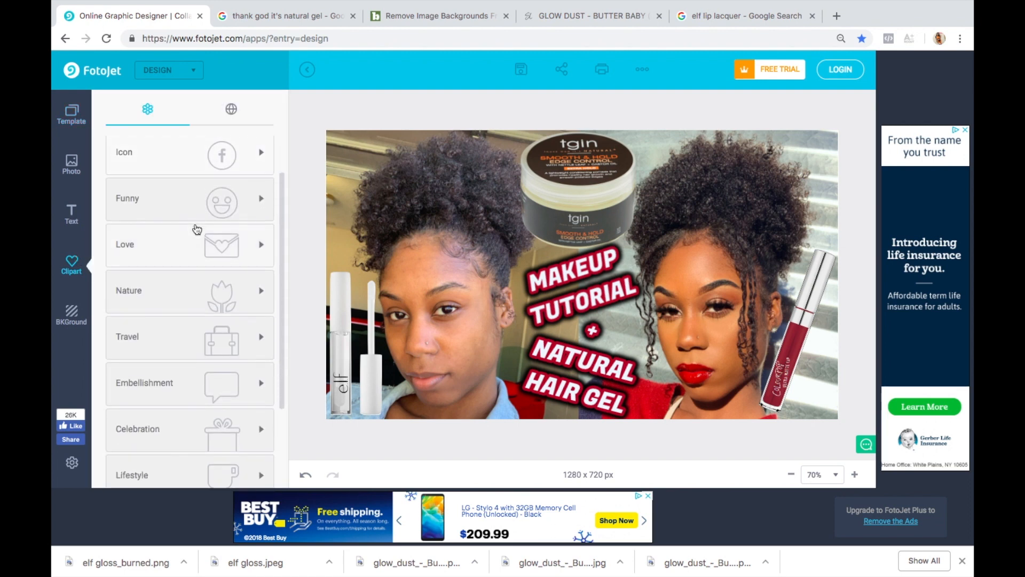
scroll(220, 291, down, 2)
scroll(222, 305, up, 2)
scroll(240, 199, up, 3)
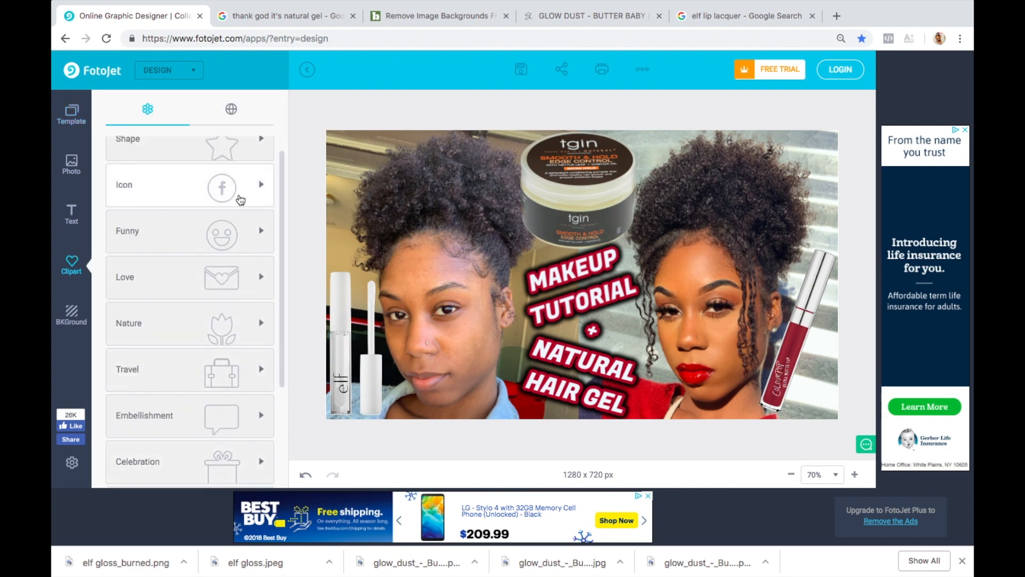
click(263, 167)
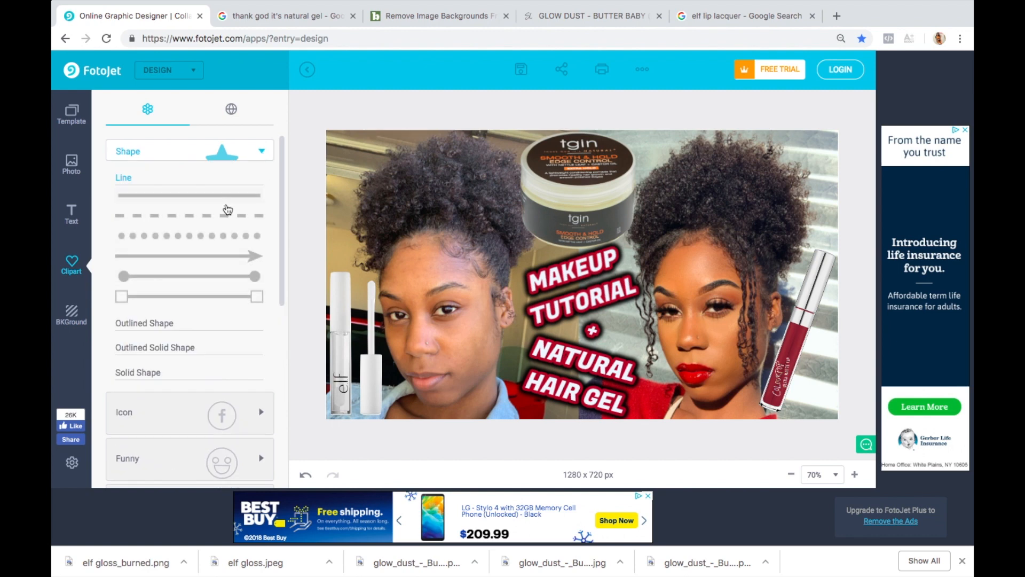
click(184, 324)
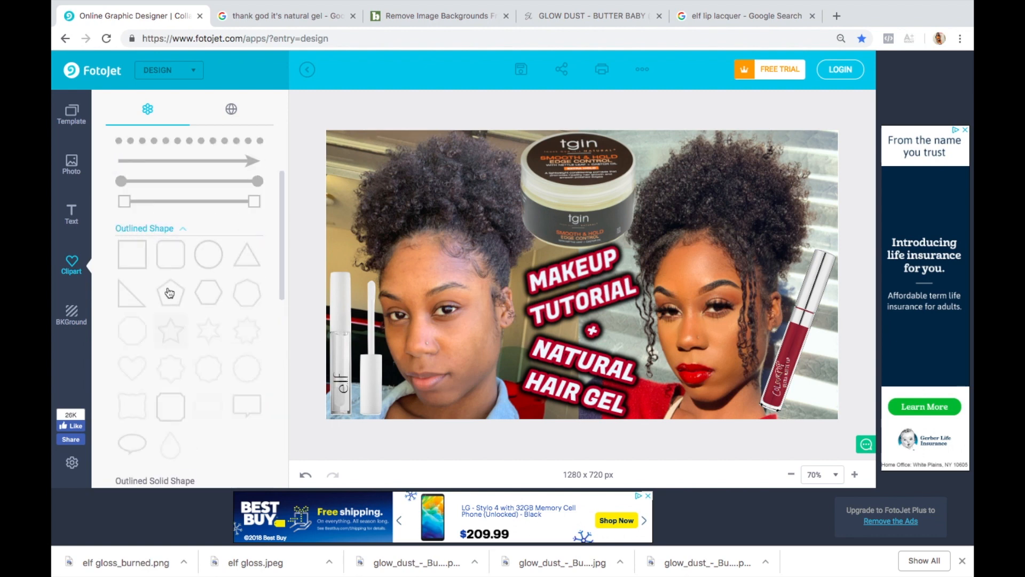
click(138, 266)
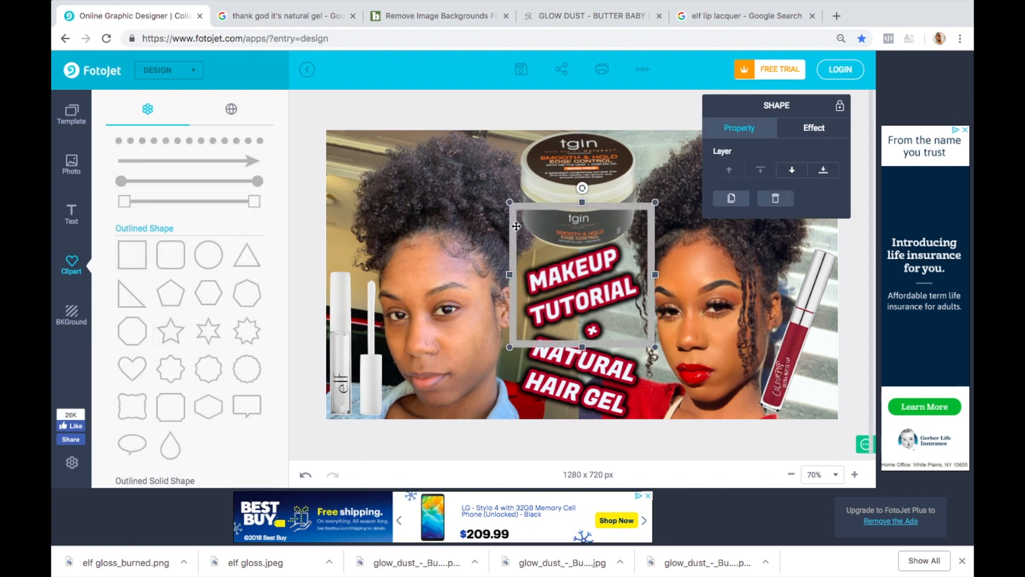
Step: Align the square outline with the thumbnail's upper-left corner and stretch it to frame the whole canvas
drag(517, 226, 335, 155)
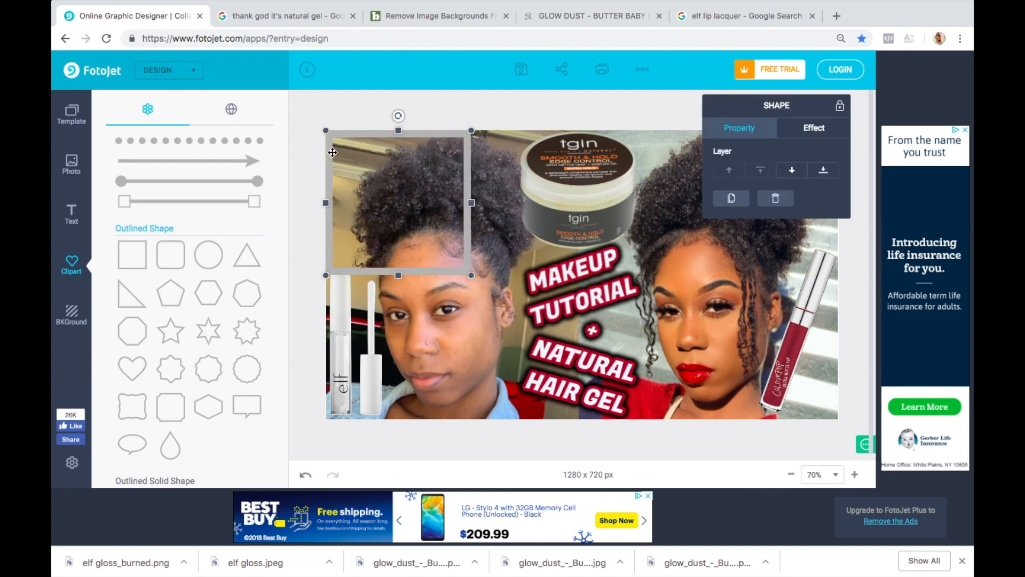
drag(472, 275, 679, 421)
drag(615, 276, 840, 263)
Step: Colour the frame's border dark red and set its border width to 24
click(799, 133)
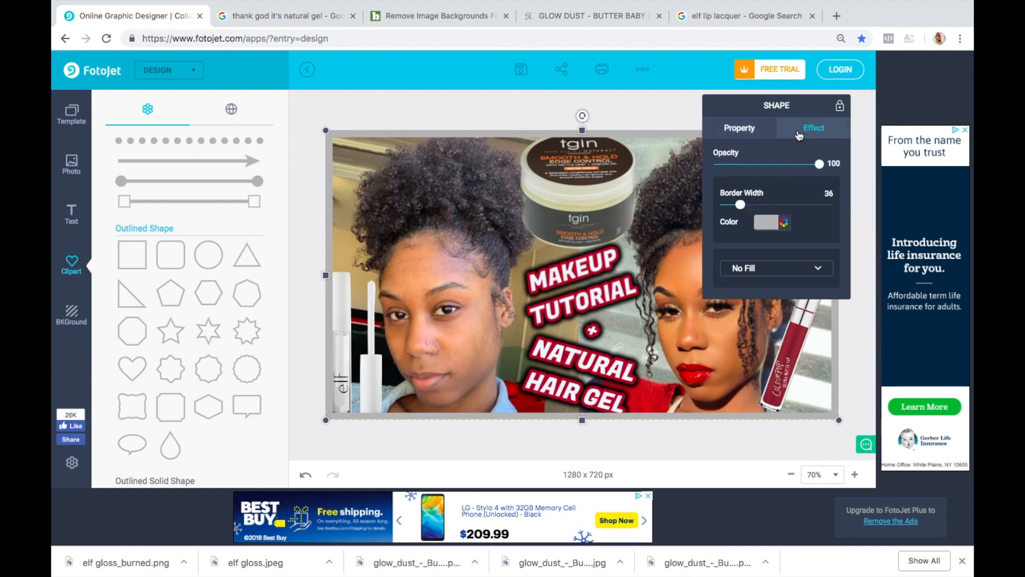
click(768, 223)
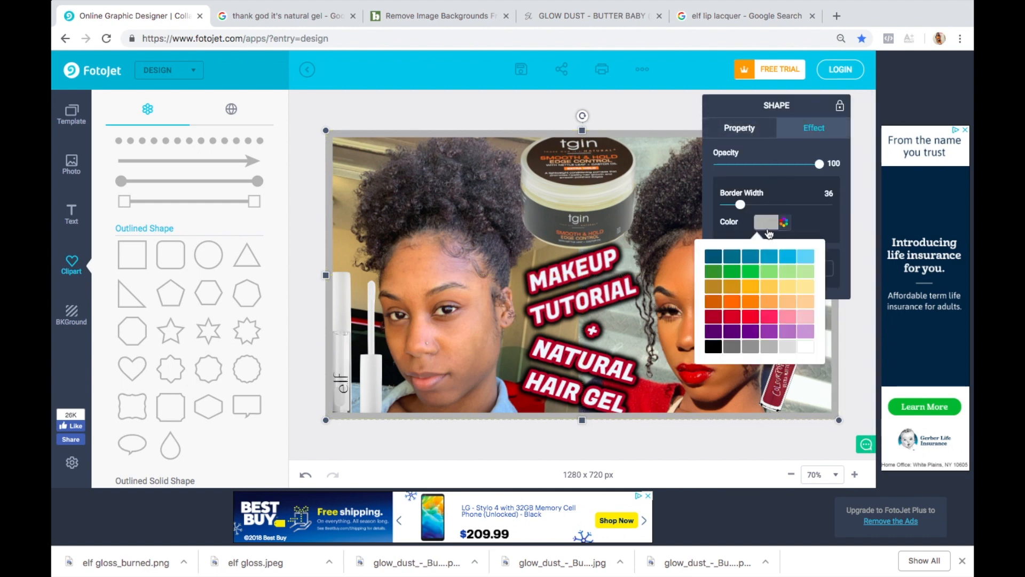
click(714, 319)
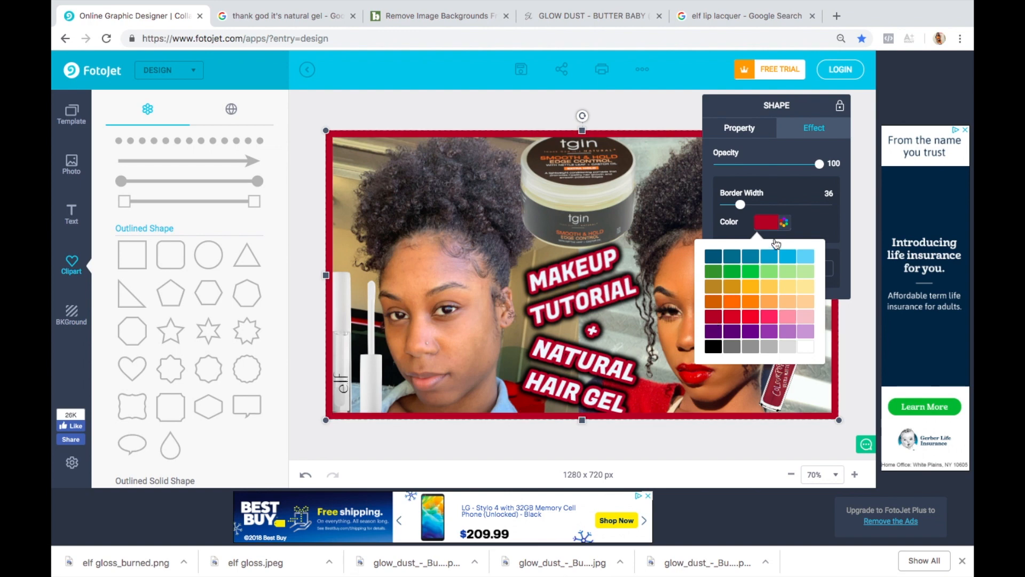
click(804, 224)
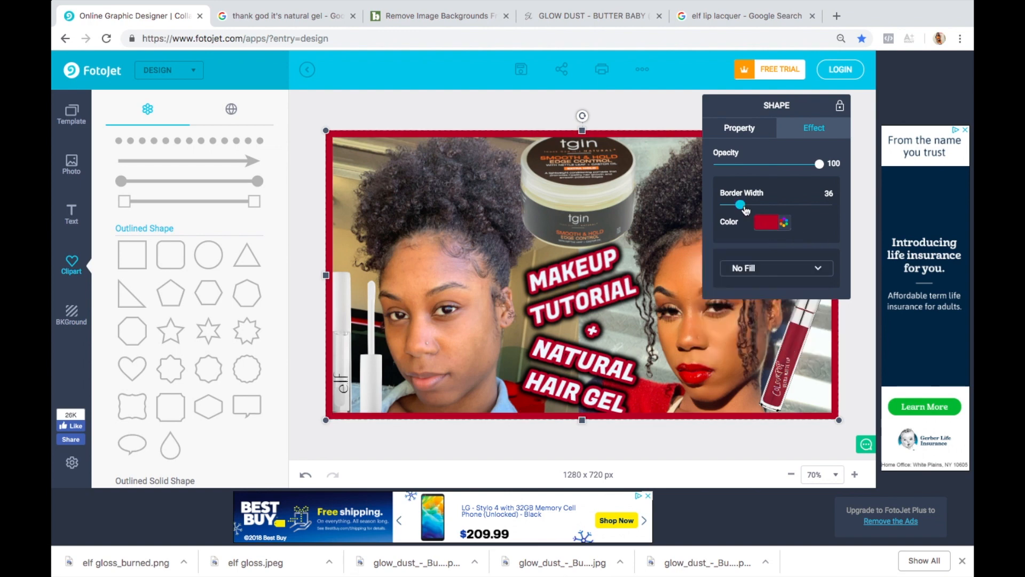
drag(745, 209, 737, 212)
drag(752, 104, 192, 78)
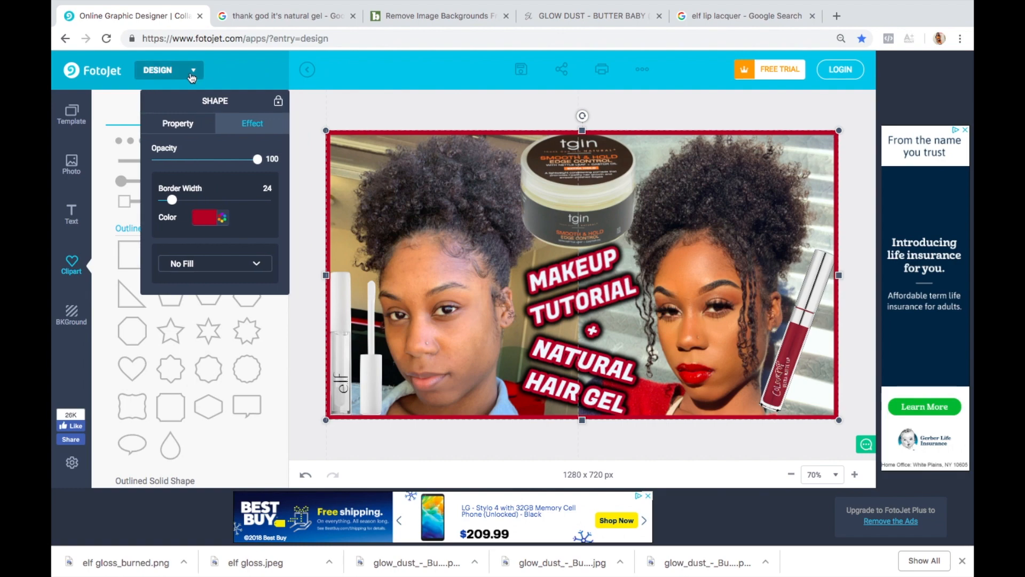
click(312, 438)
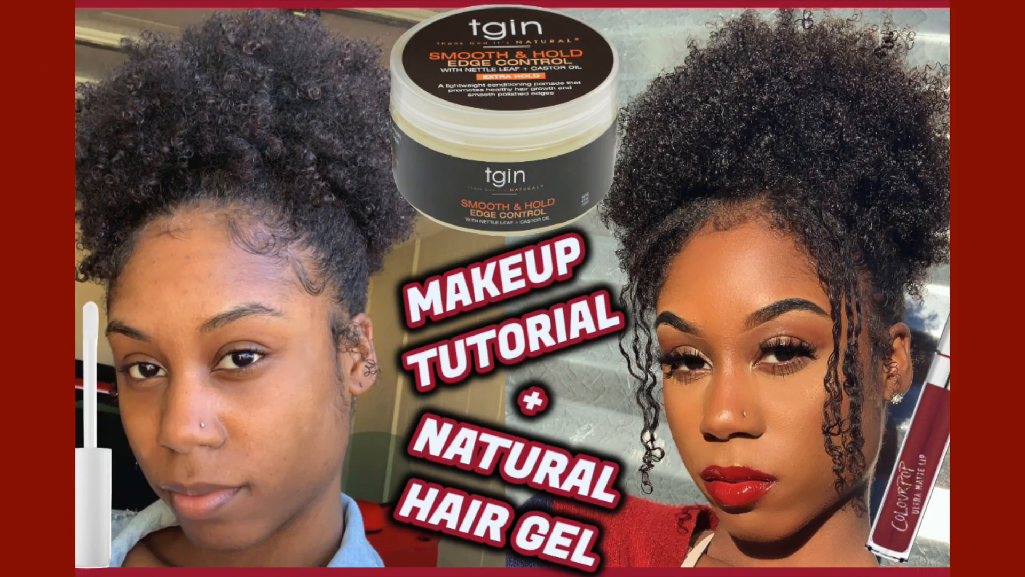